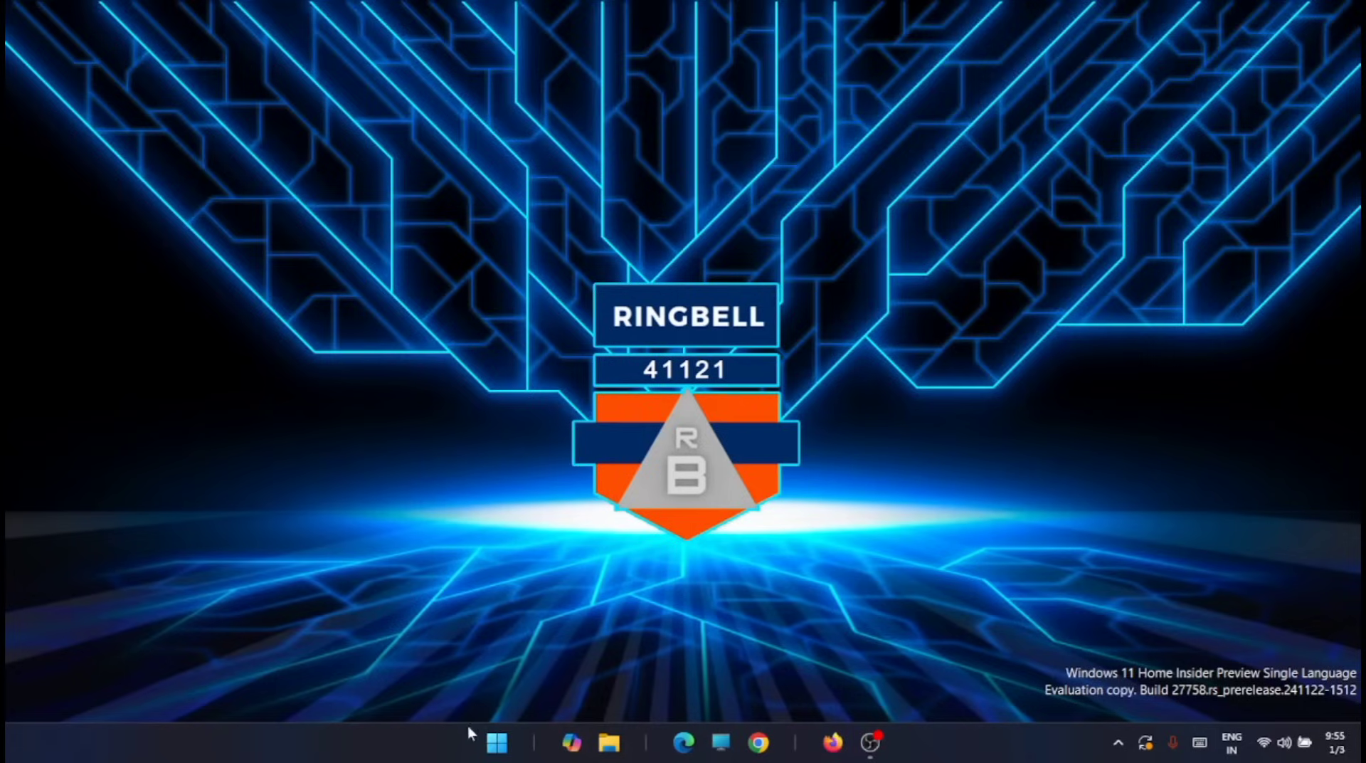
# Search 'cont' from the Start menu and open Control Panel
pyautogui.click(496, 742)
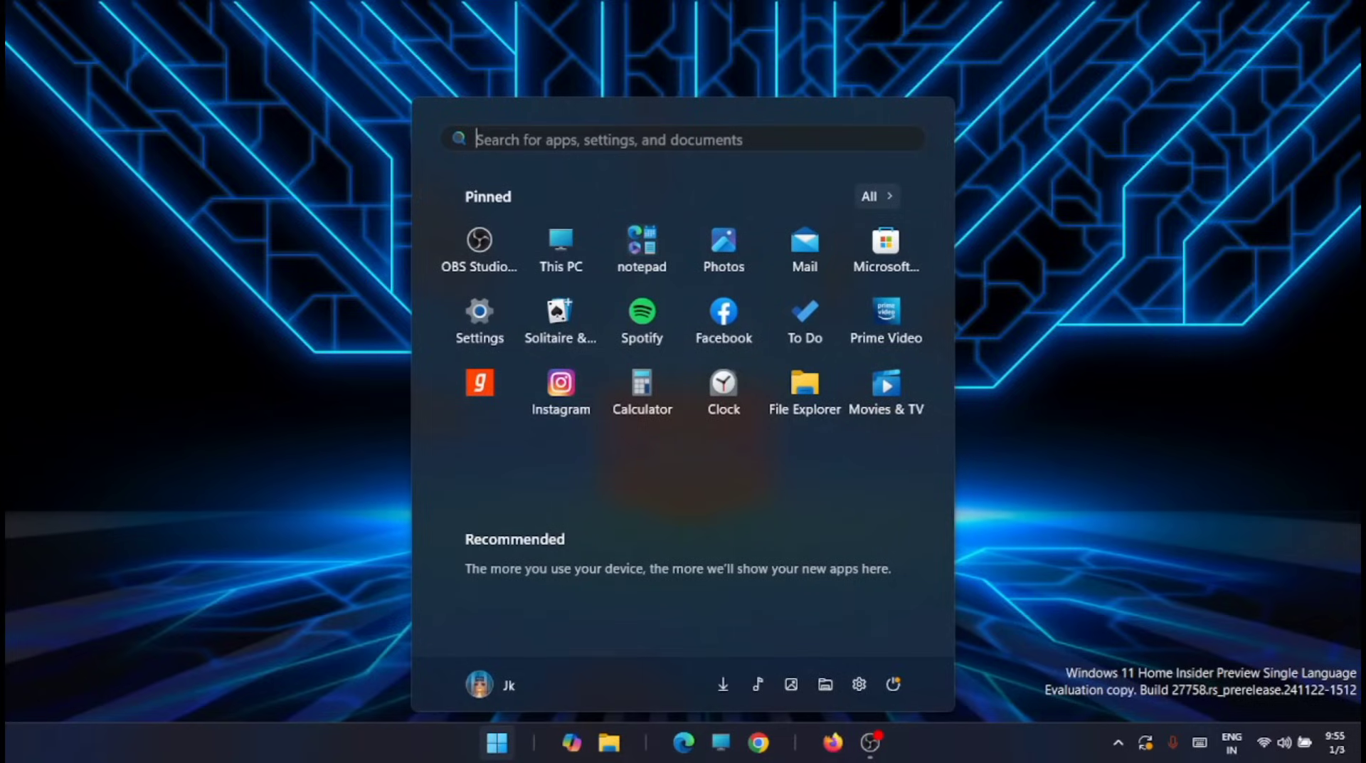
pyautogui.click(587, 135)
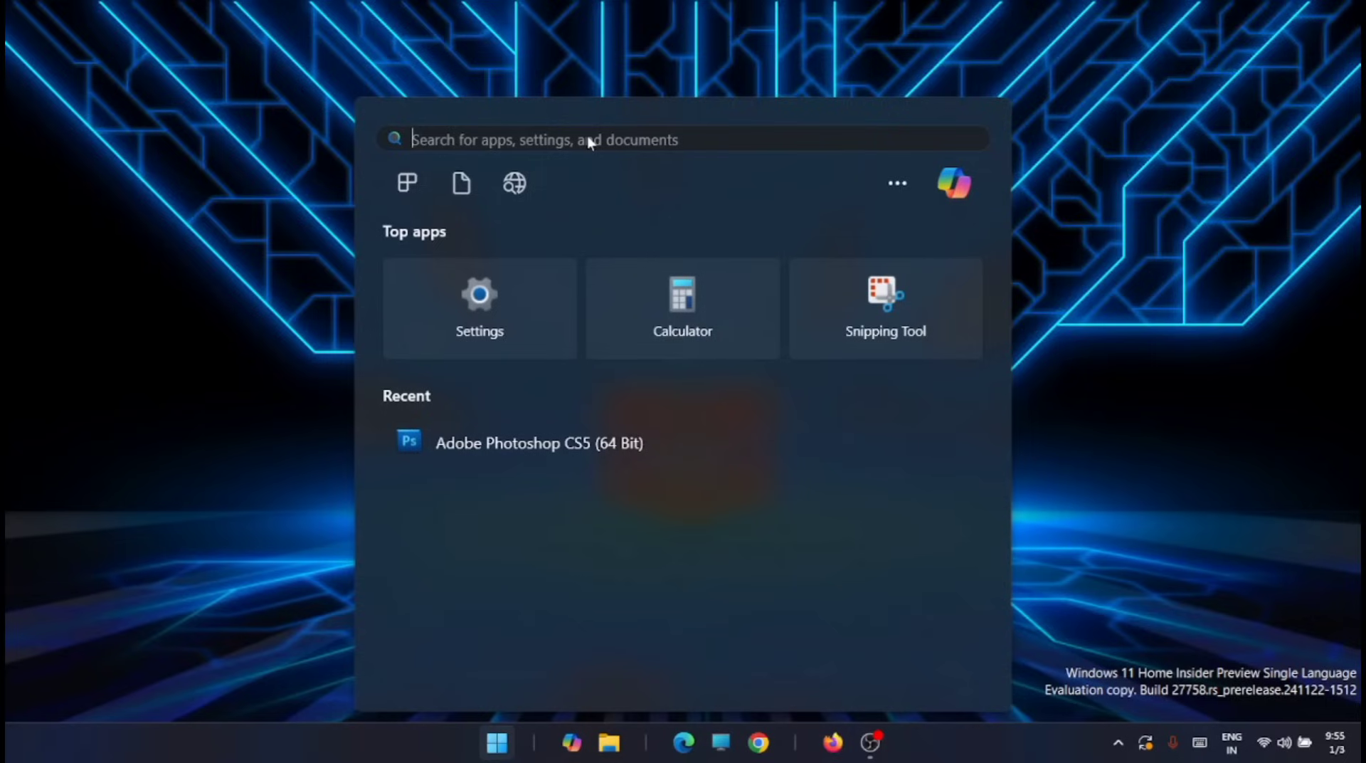
pyautogui.write('cont')
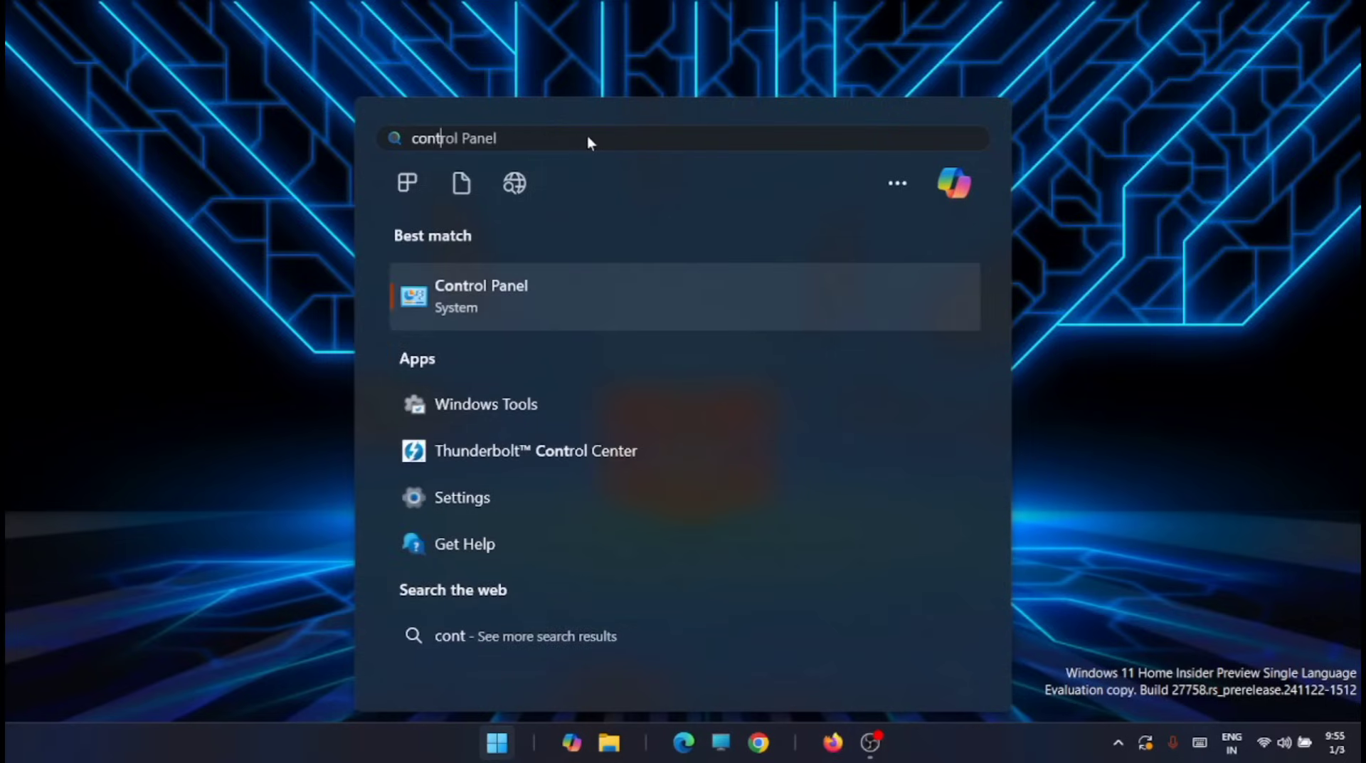
pyautogui.click(550, 293)
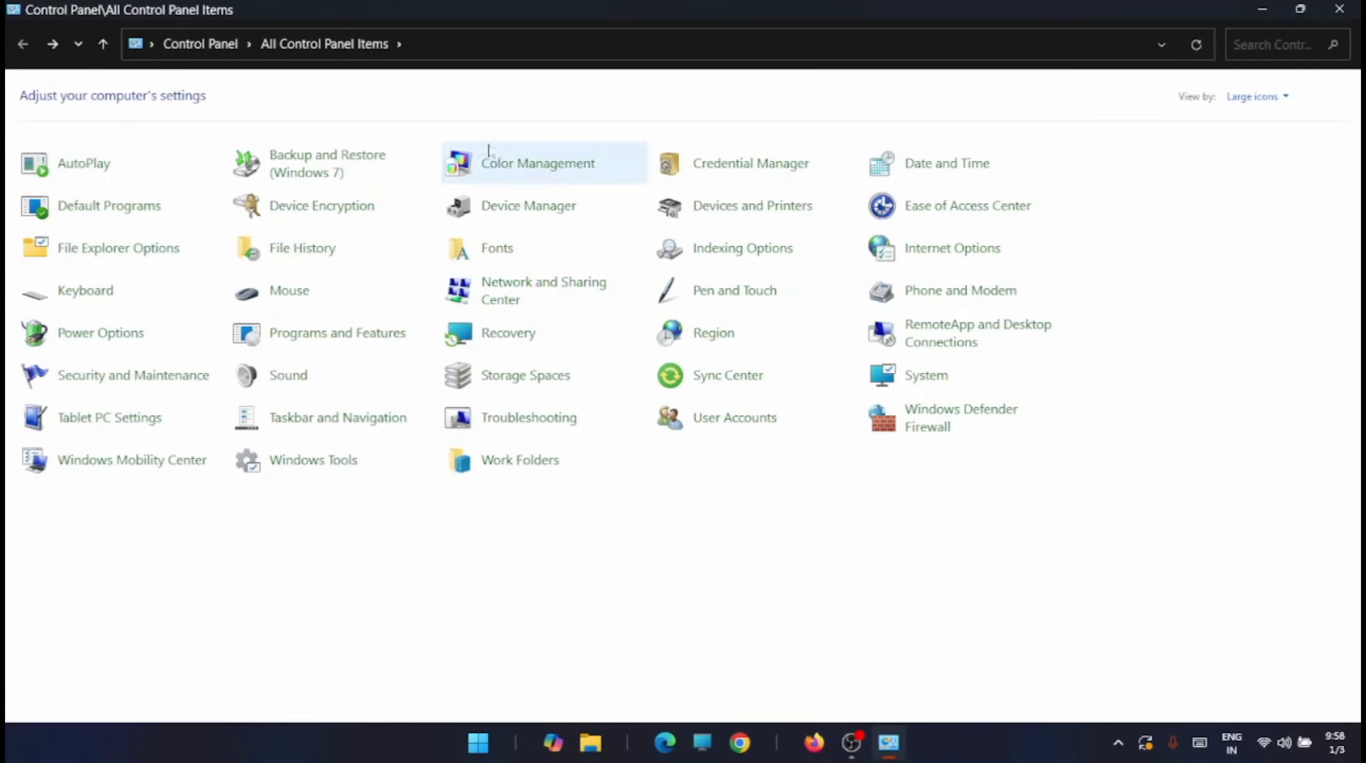
# Go from the Control Panel category view through Hardware and Sound to Power Options
pyautogui.click(214, 44)
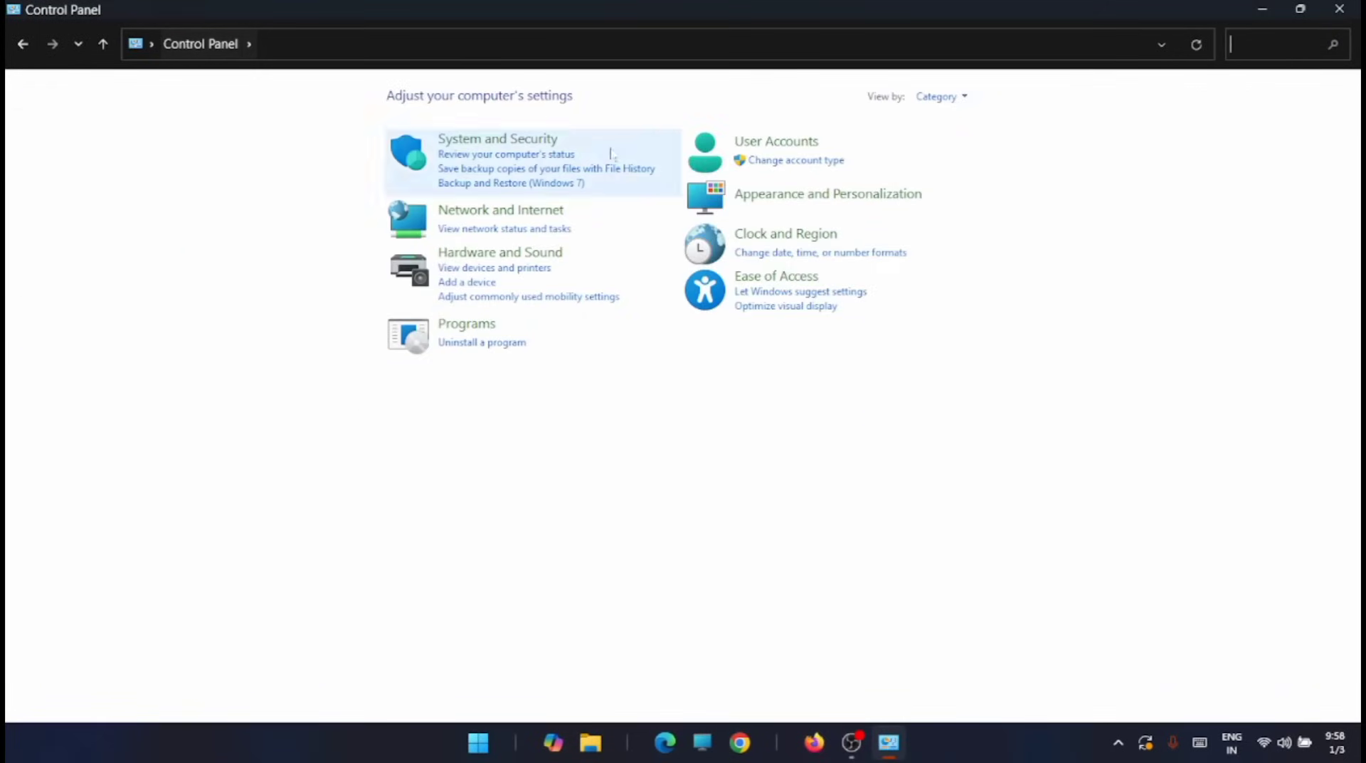
pyautogui.click(491, 255)
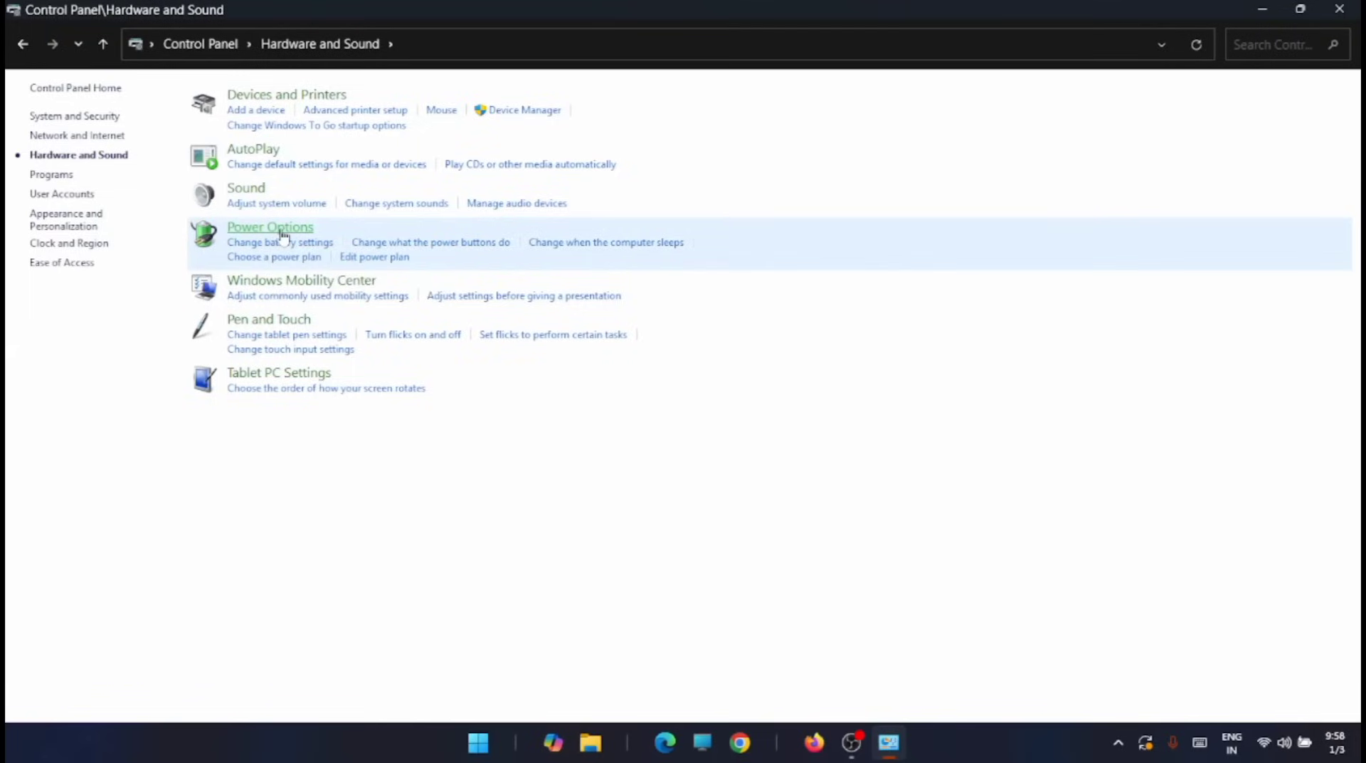
pyautogui.click(282, 231)
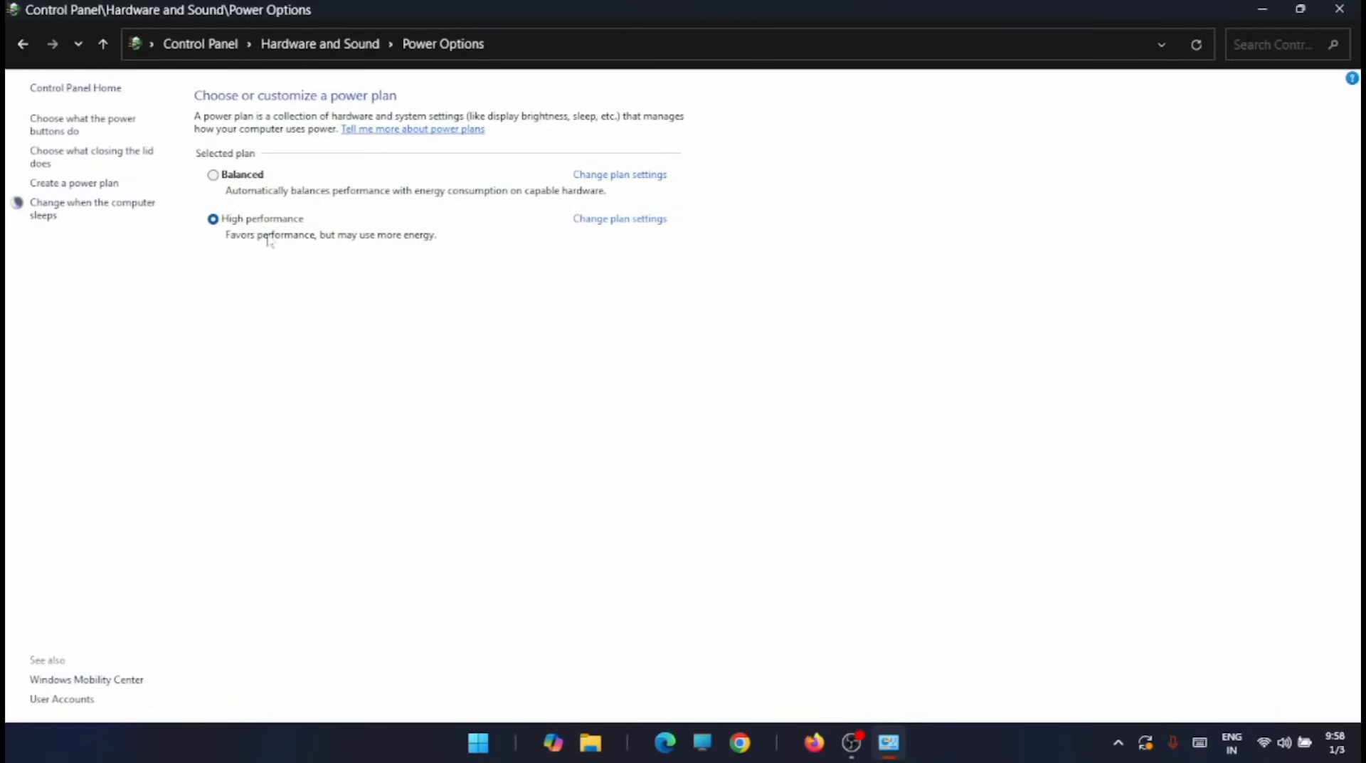
# Create a new power plan named 'Ultimate Performance'
pyautogui.click(110, 187)
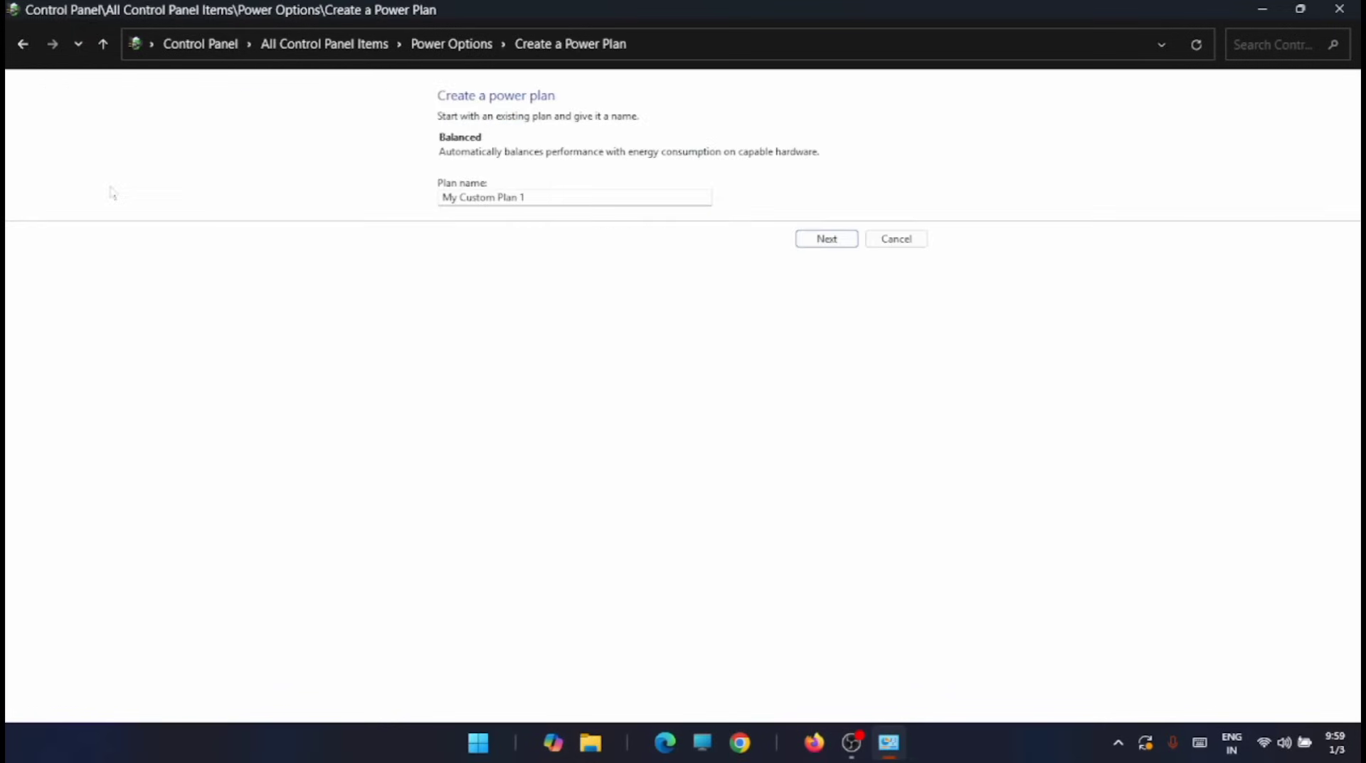
pyautogui.write('Ultim')
pyautogui.write('ate Performance')
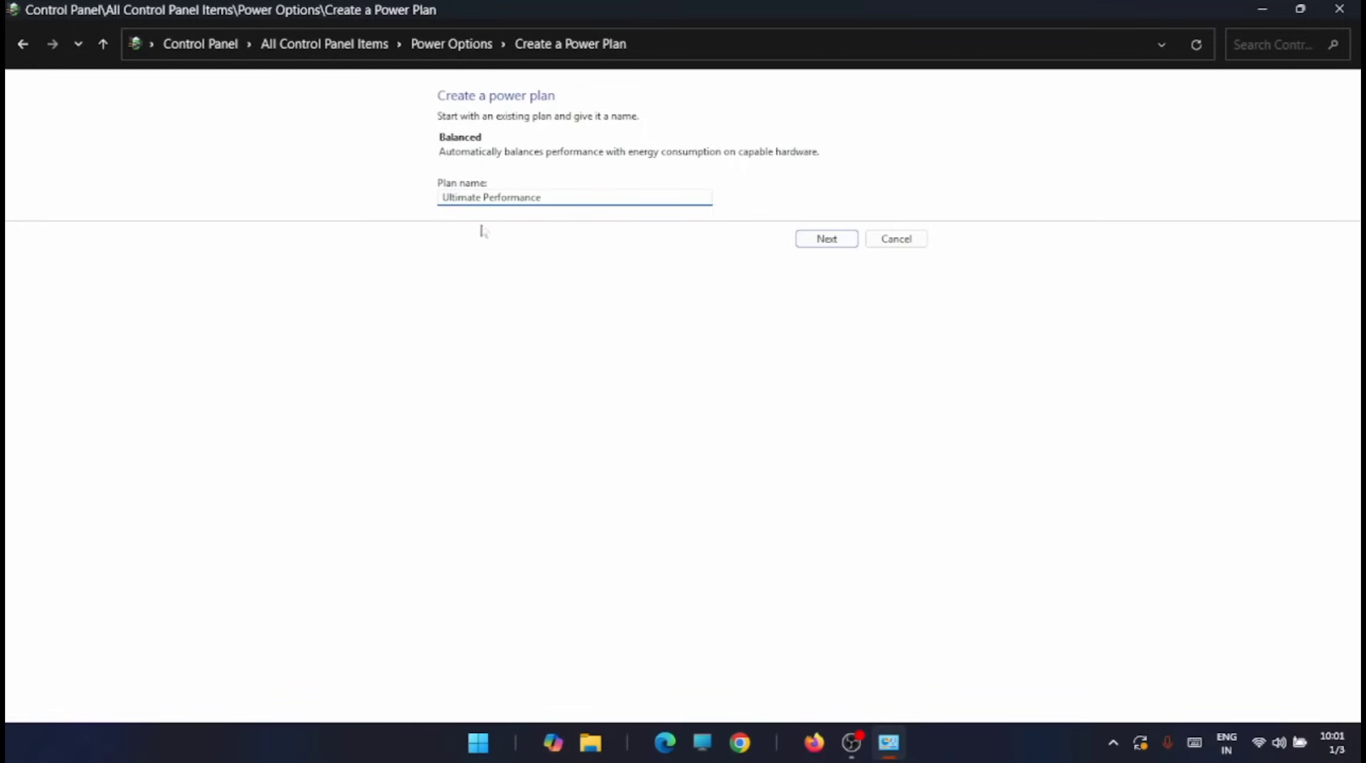
pyautogui.click(827, 240)
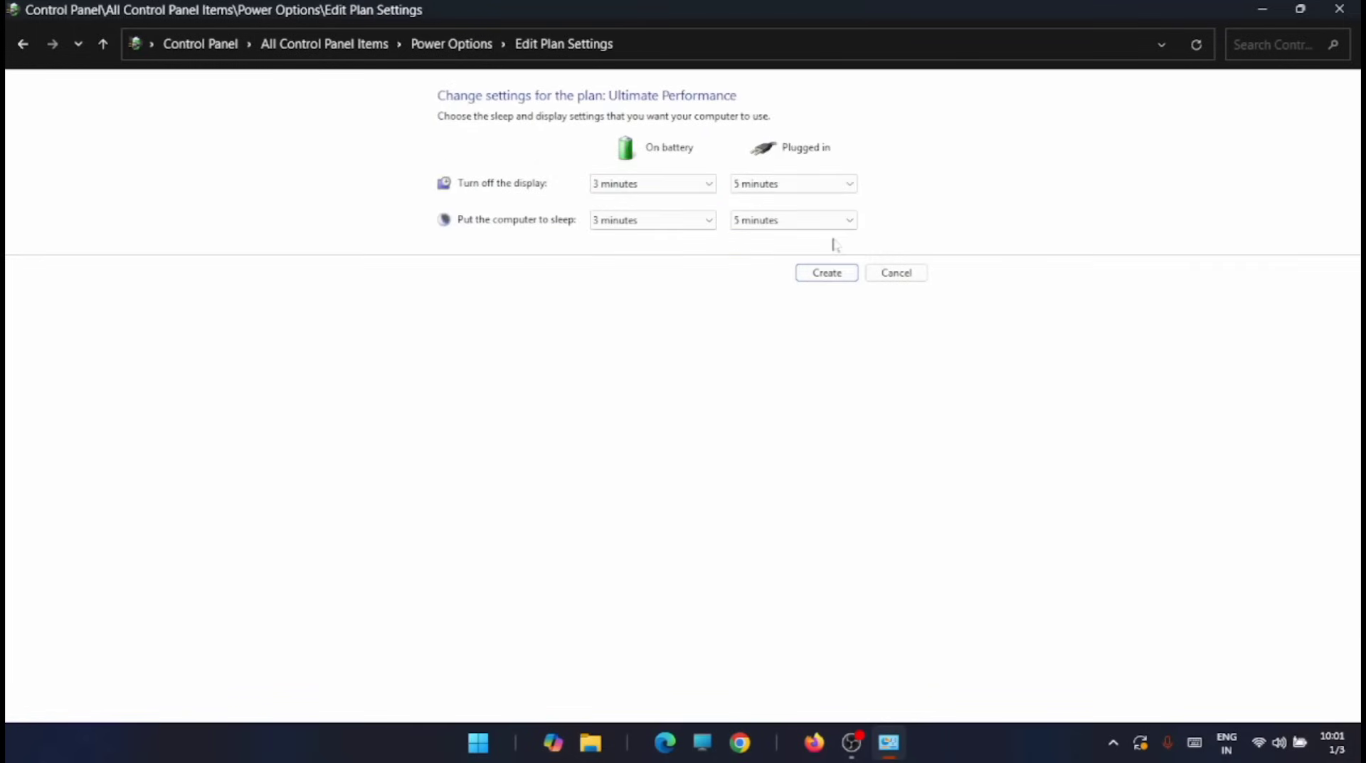
pyautogui.click(824, 274)
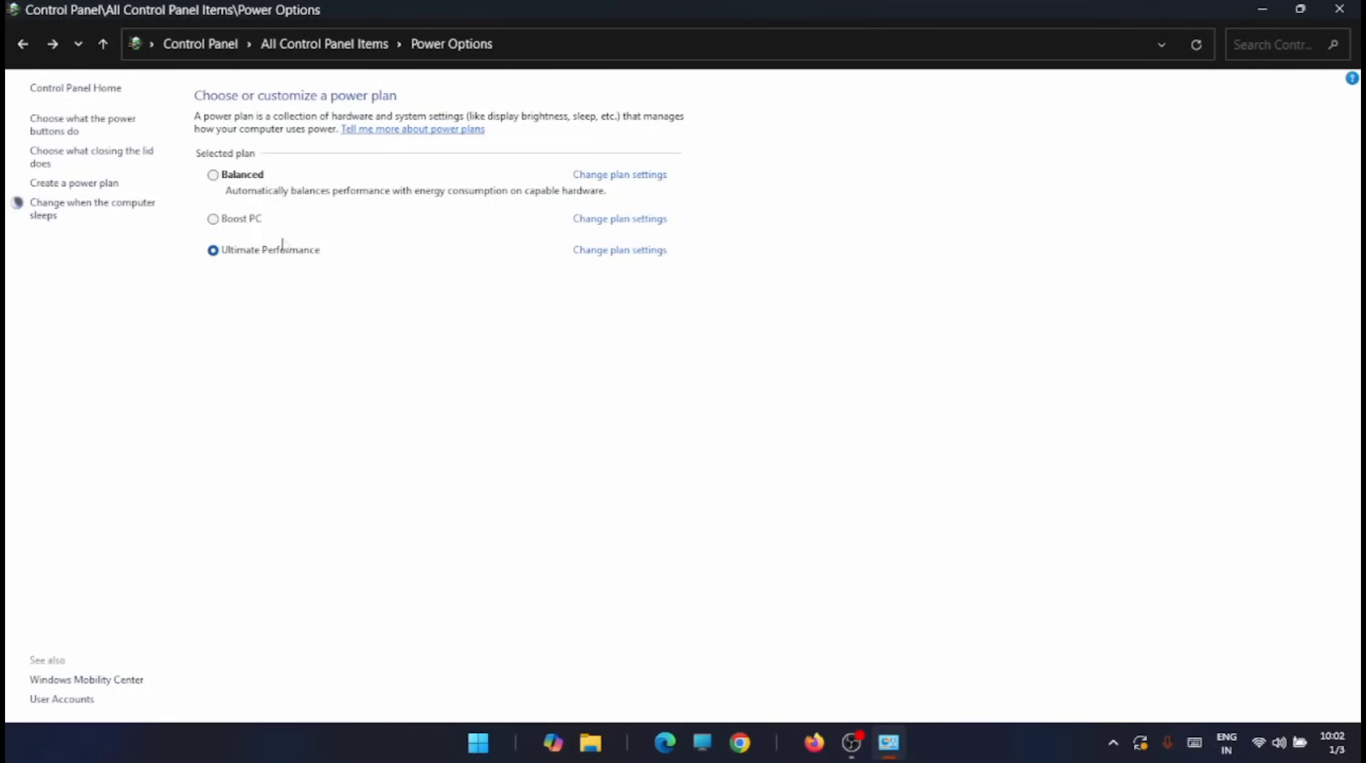
# Open Ultimate Performance's advanced power settings and expand Processor power management > Minimum processor state
pyautogui.click(628, 258)
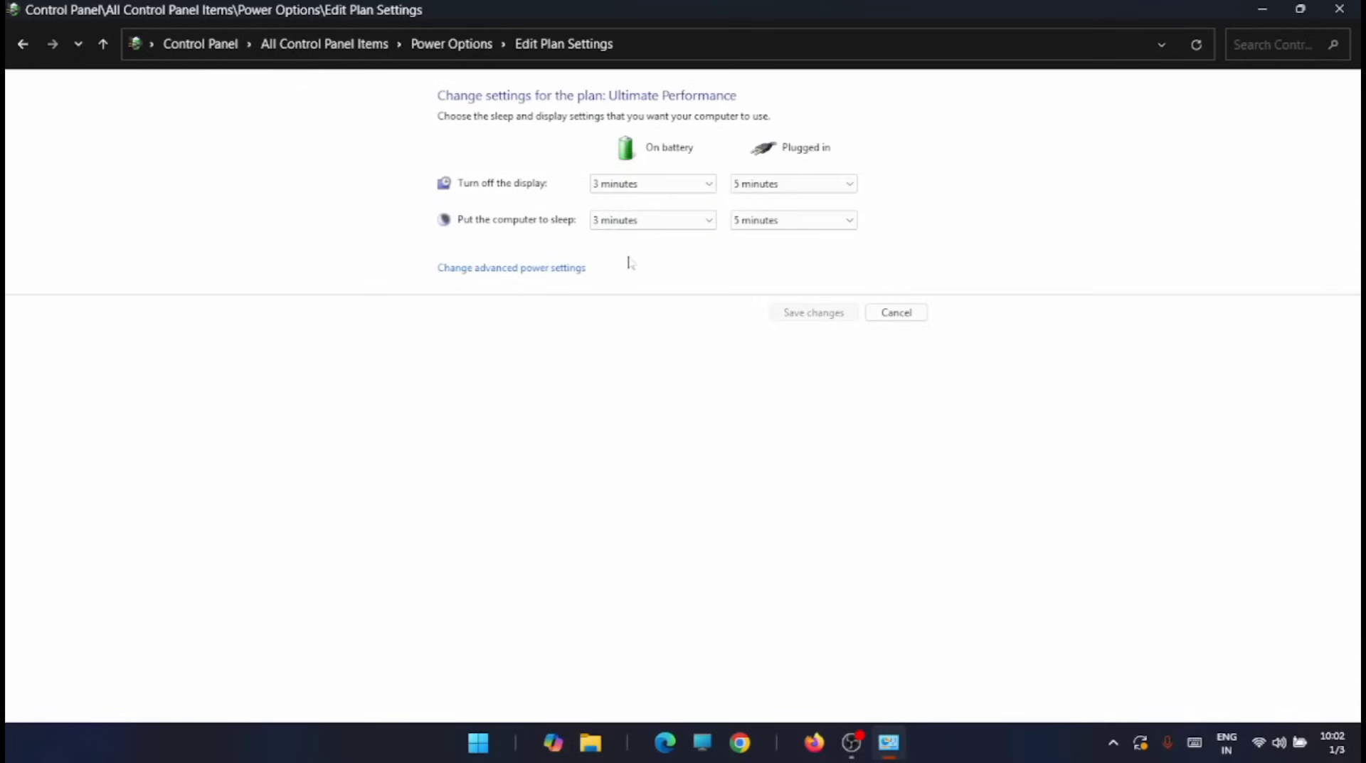
pyautogui.click(502, 278)
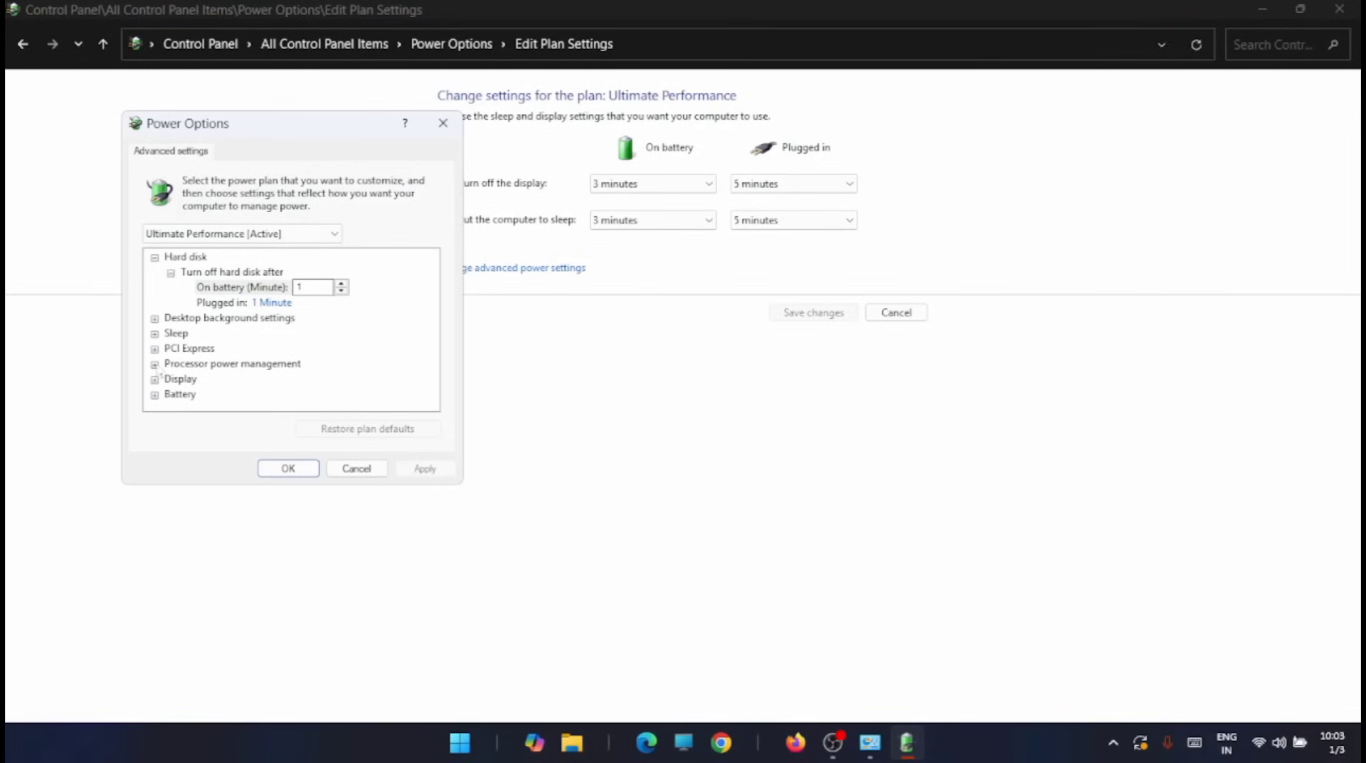
pyautogui.click(165, 364)
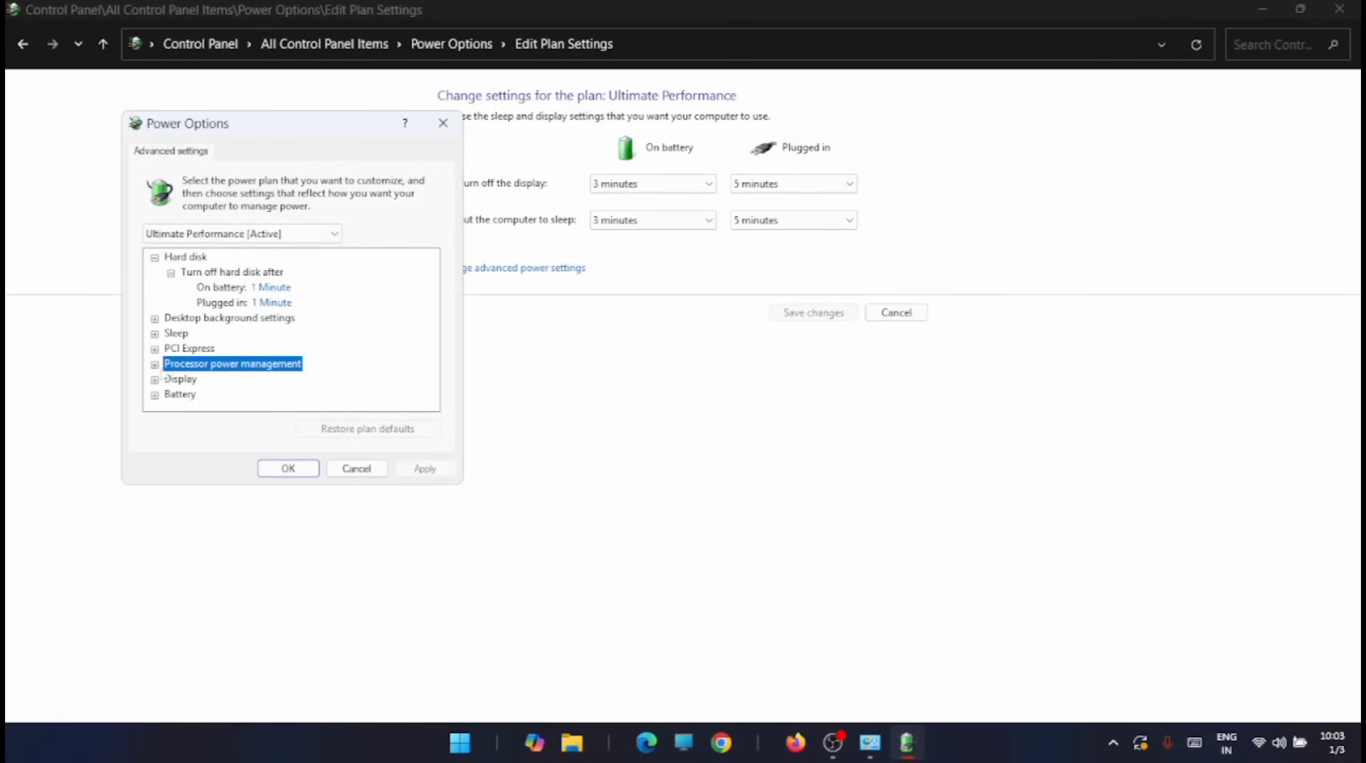
pyautogui.click(155, 364)
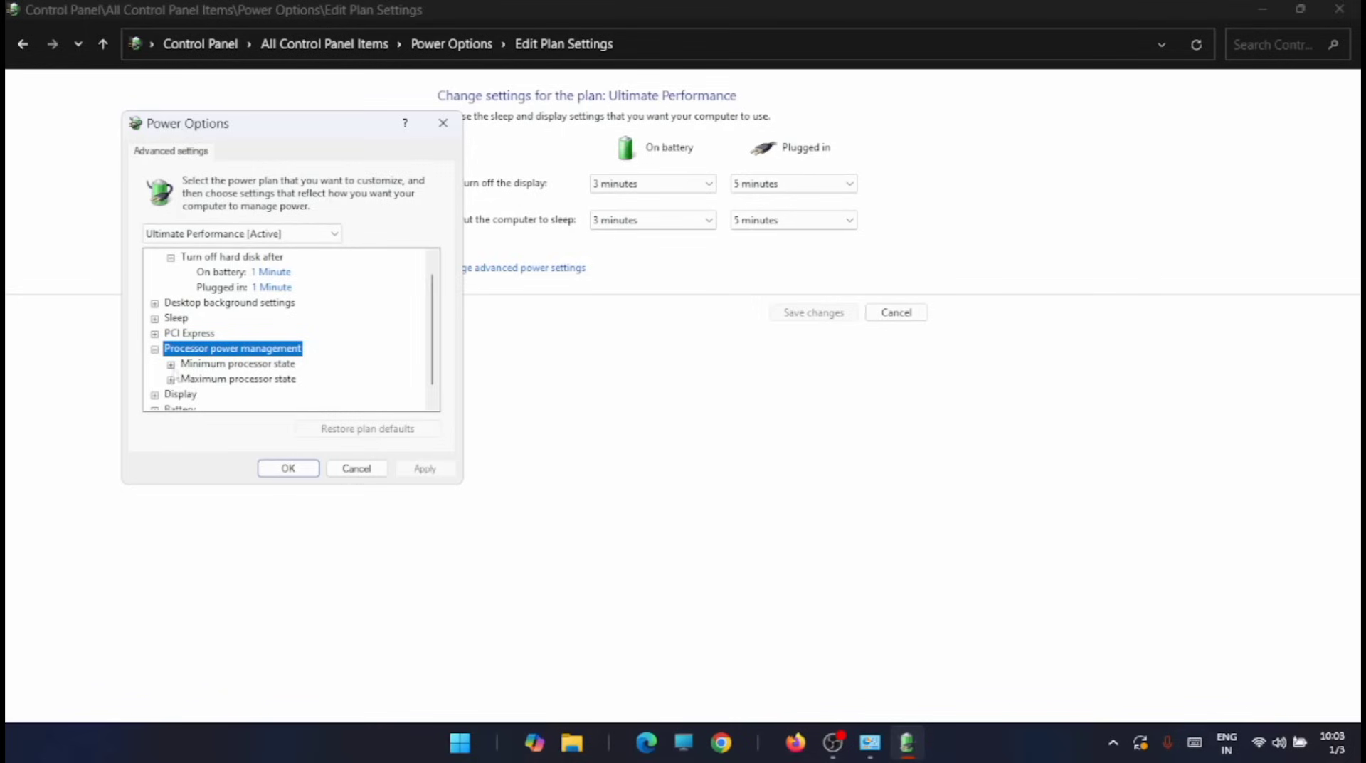
pyautogui.click(171, 365)
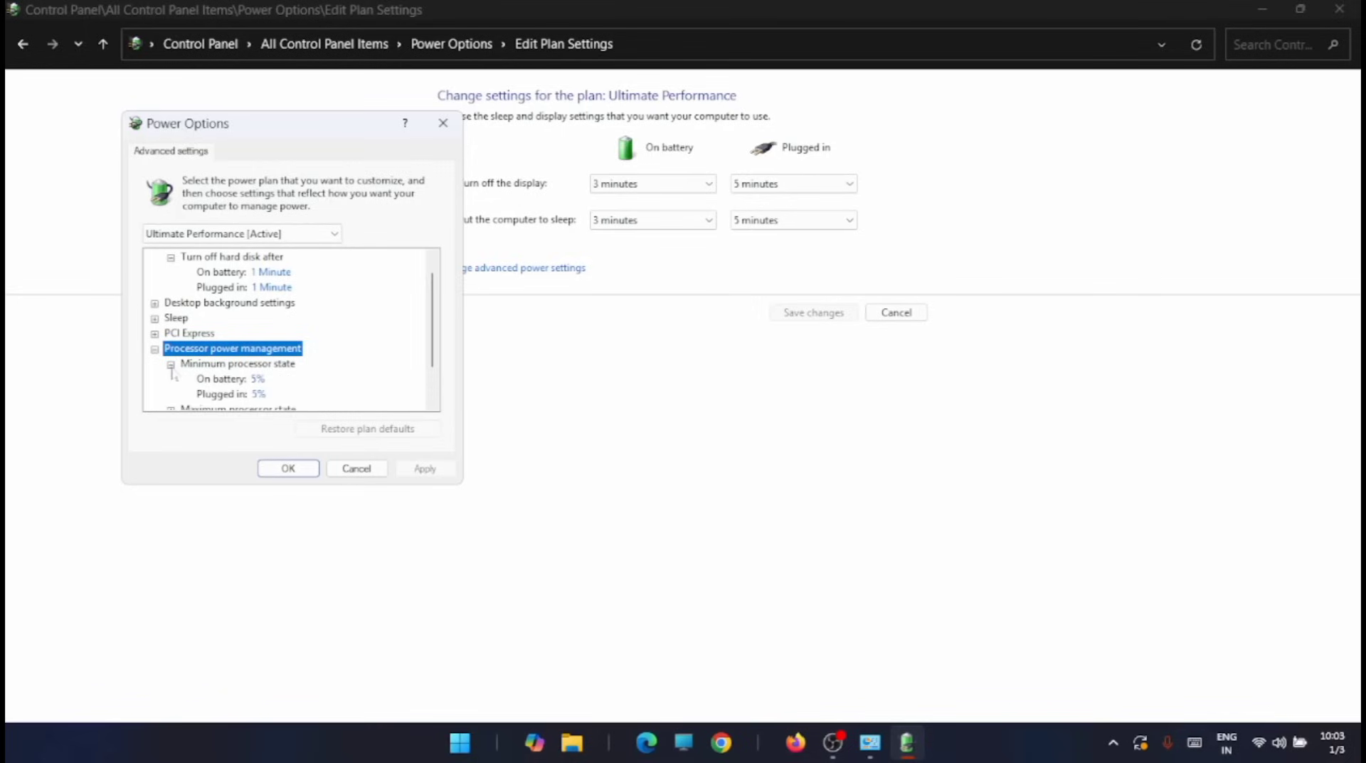
pyautogui.scroll(-1, 343, 356)
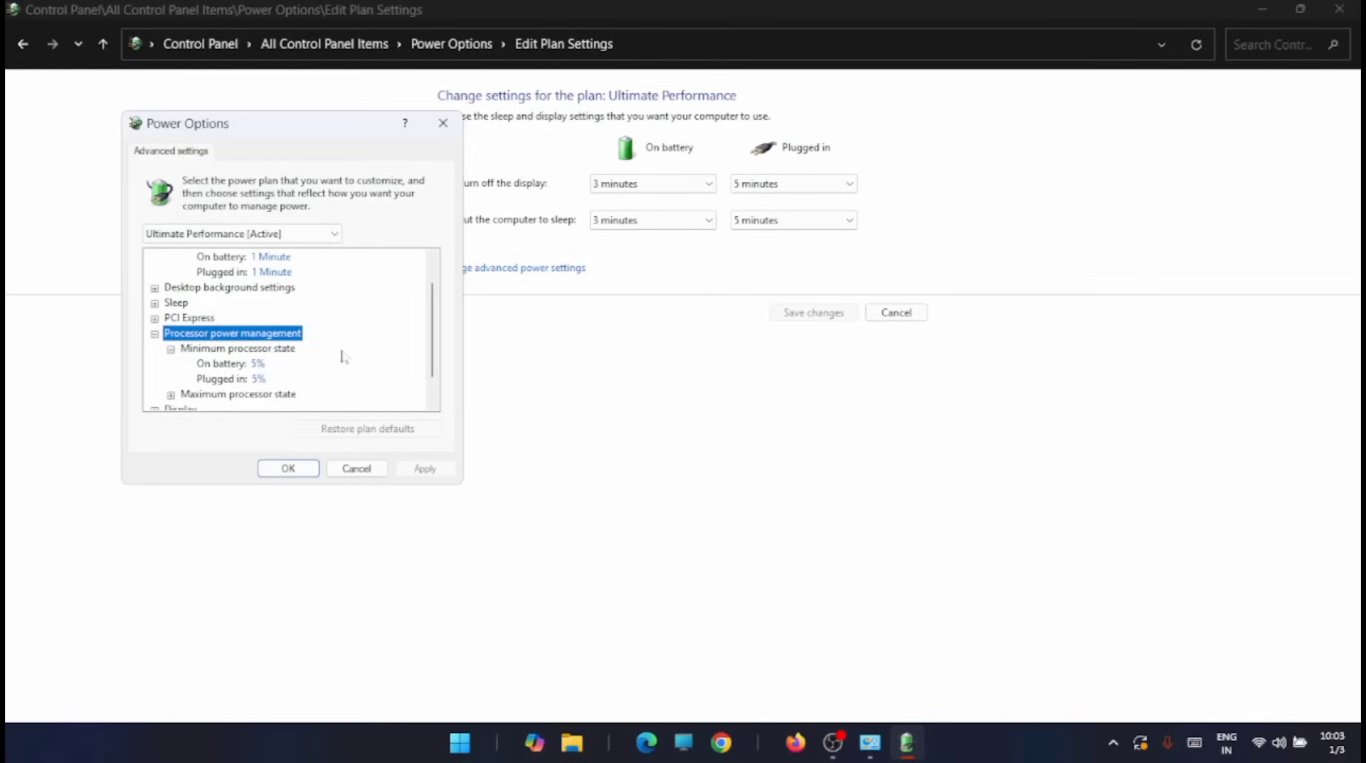
# Set the minimum processor state to 0% for both plugged in and on battery
pyautogui.click(244, 385)
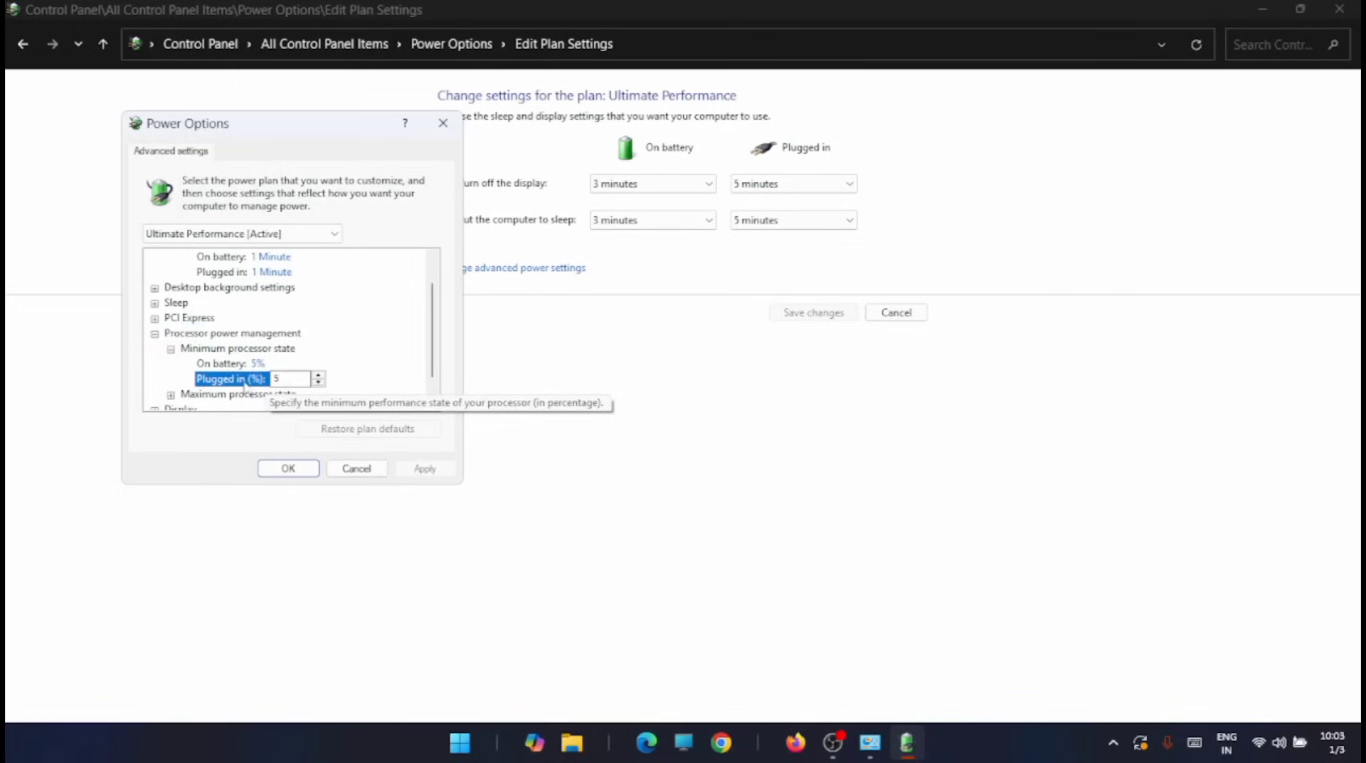
pyautogui.write('0')
pyautogui.scroll(-1, 246, 377)
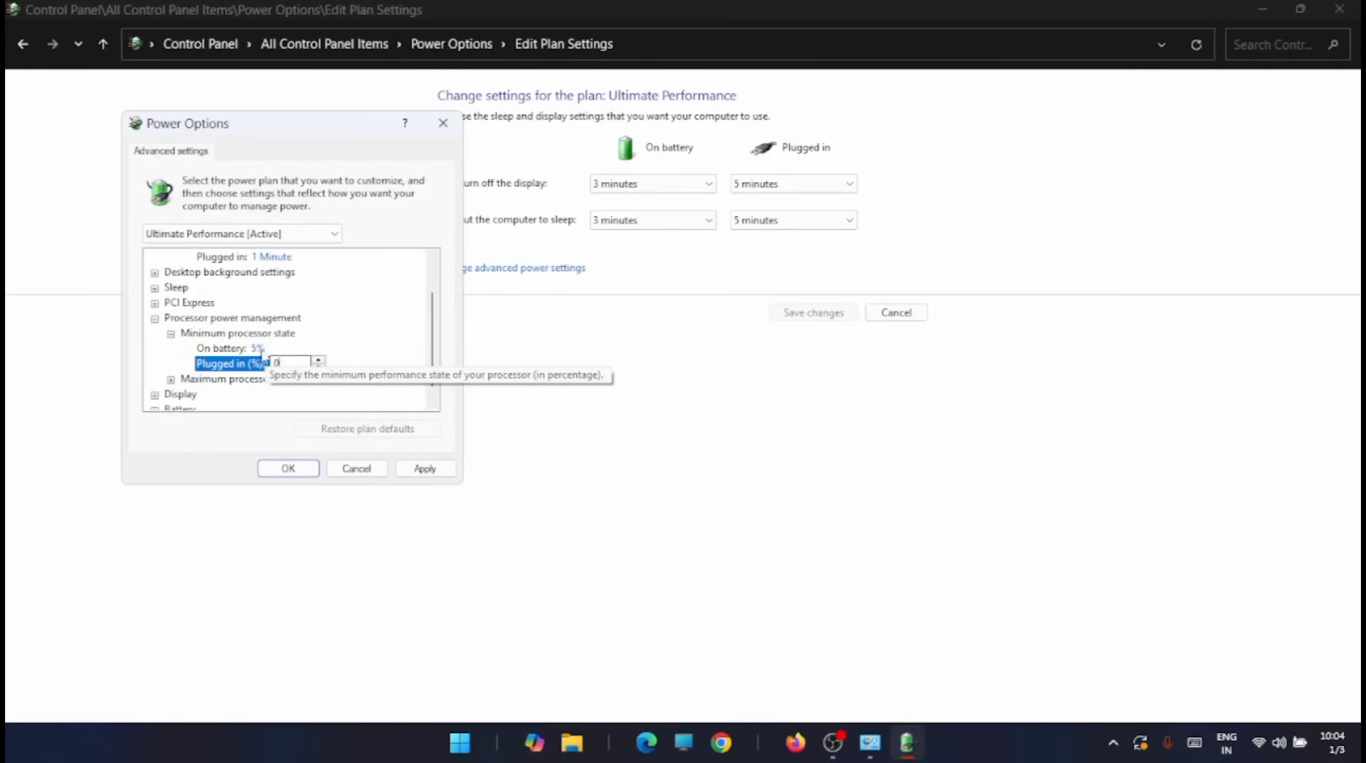
pyautogui.click(257, 349)
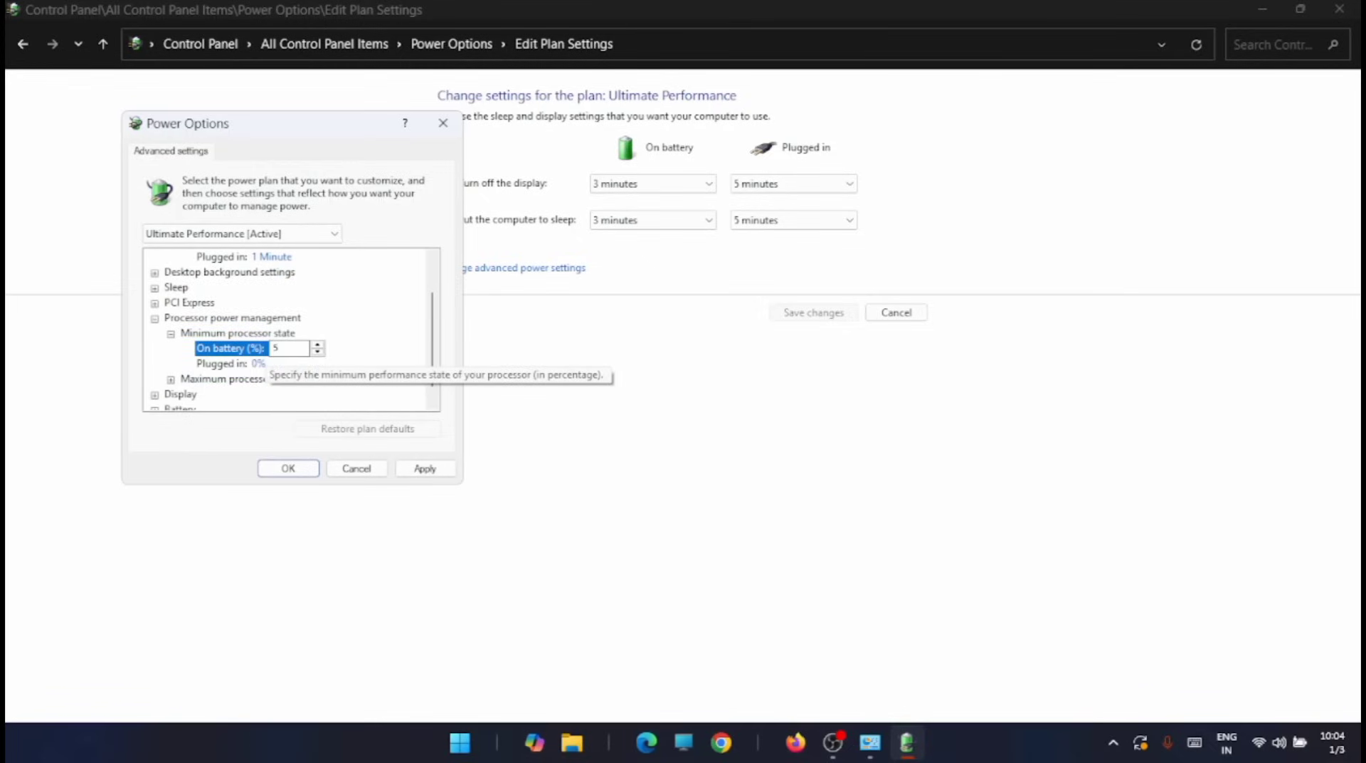
pyautogui.write('0')
# Apply the processor state changes and close the advanced power settings
pyautogui.click(171, 380)
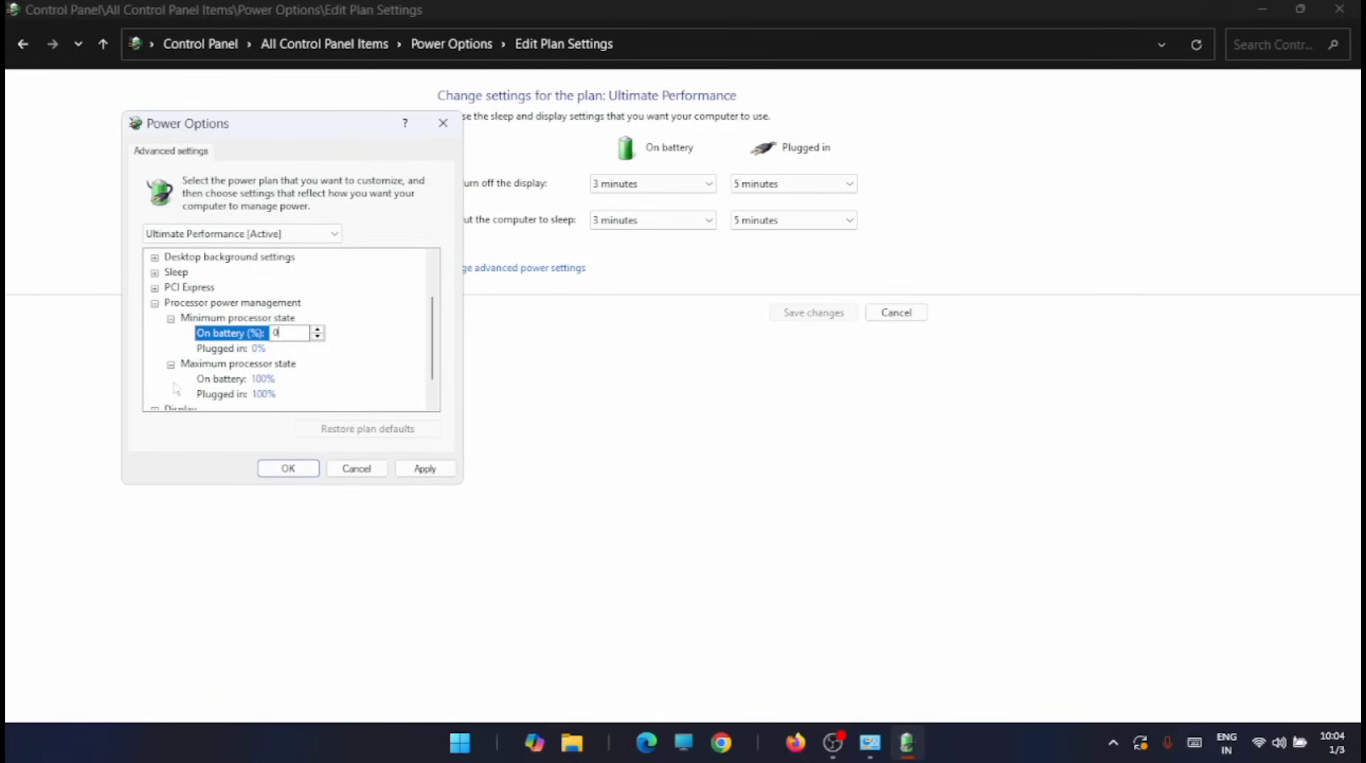
pyautogui.scroll(-1, 281, 379)
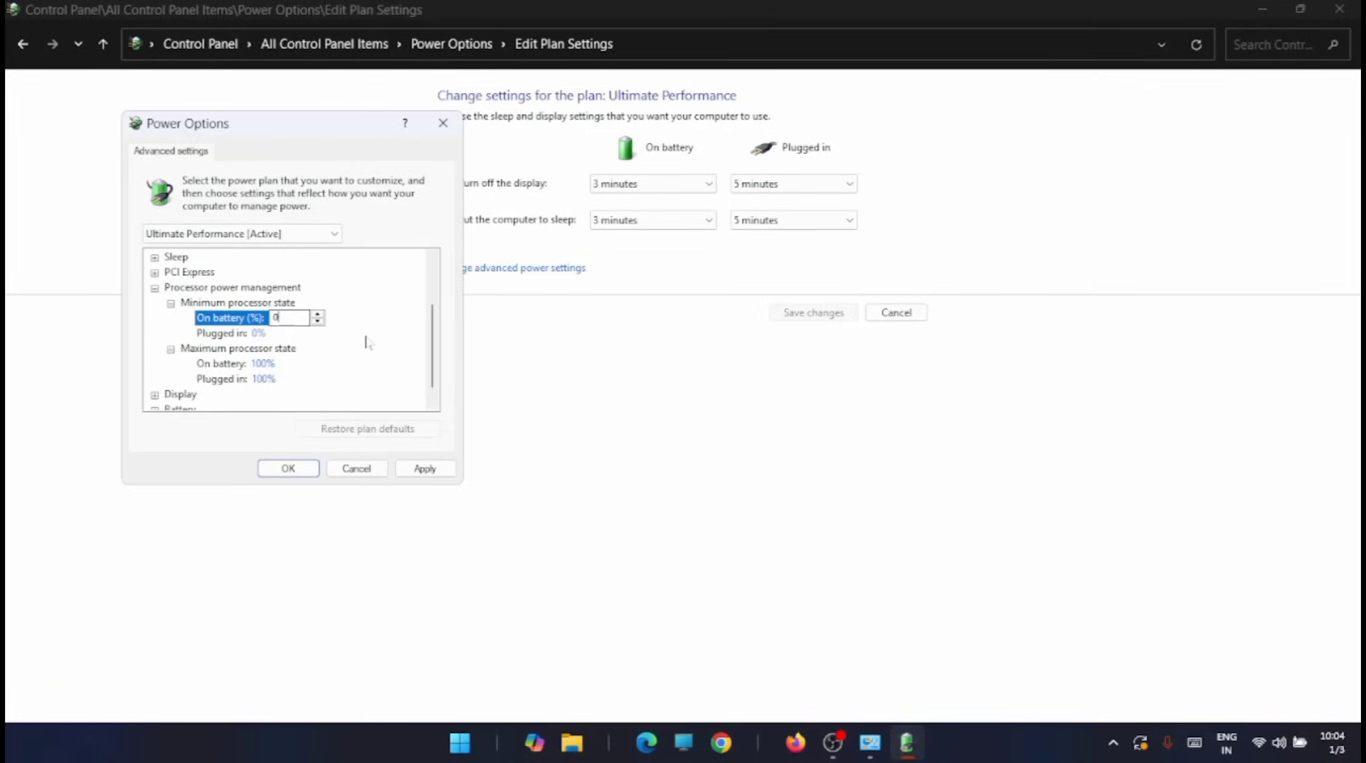
pyautogui.click(423, 469)
pyautogui.click(288, 468)
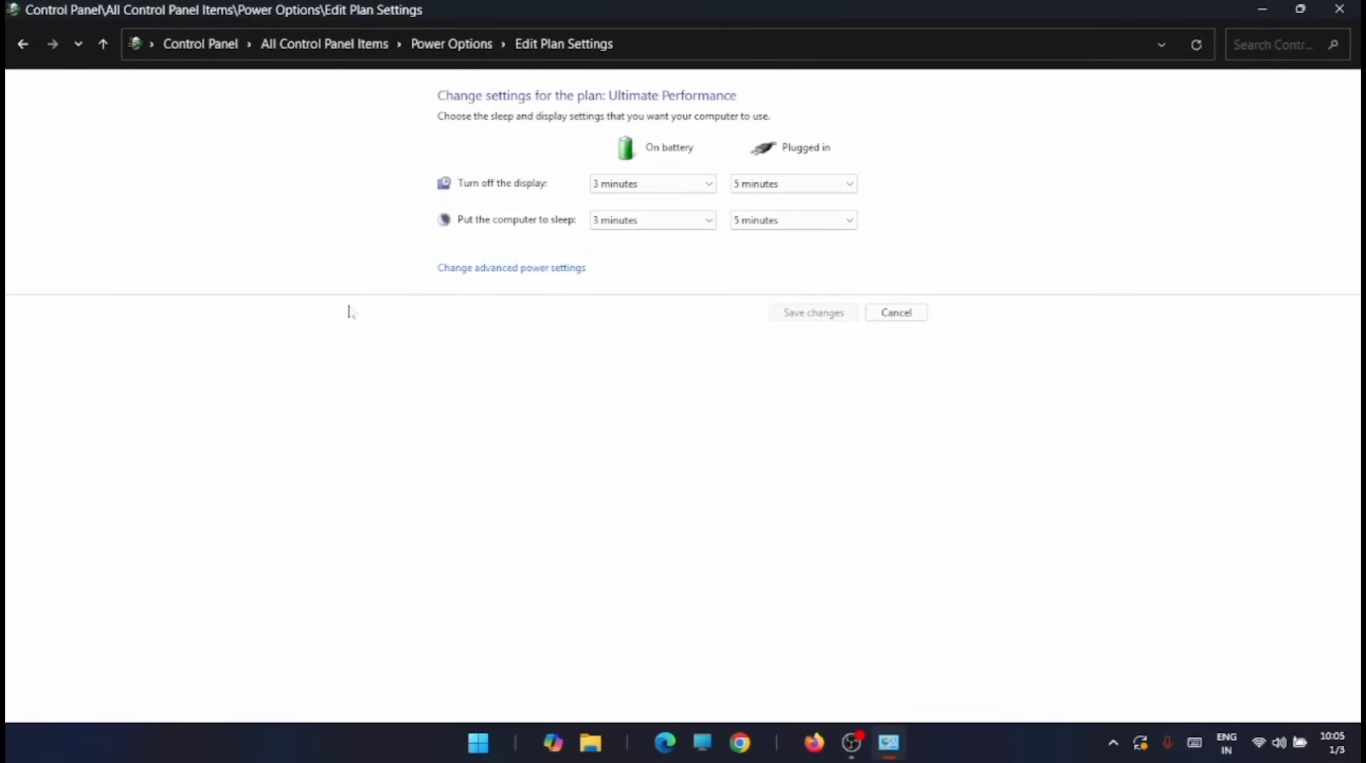
# Close Control Panel and open the Run dialog by searching 'run' in Start
pyautogui.click(1337, 10)
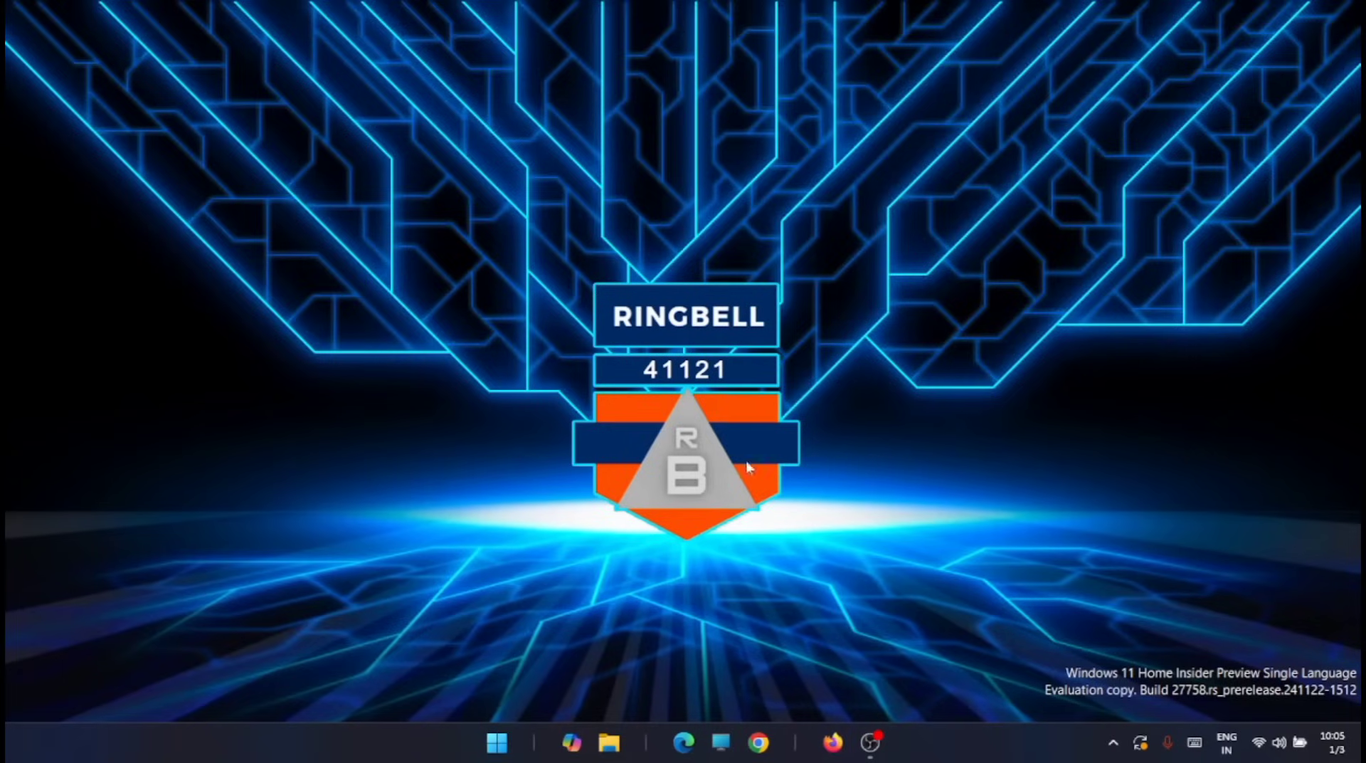
pyautogui.click(497, 744)
pyautogui.click(568, 147)
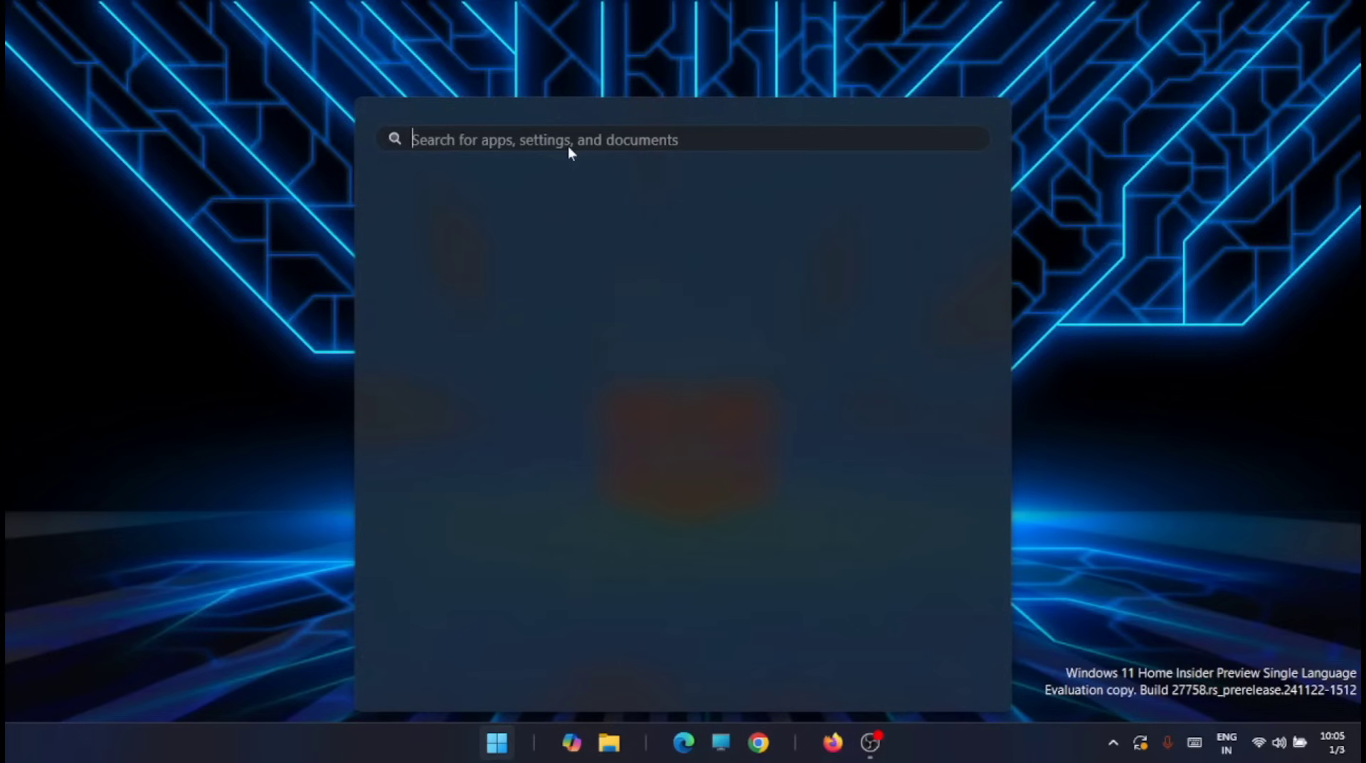
pyautogui.write('run')
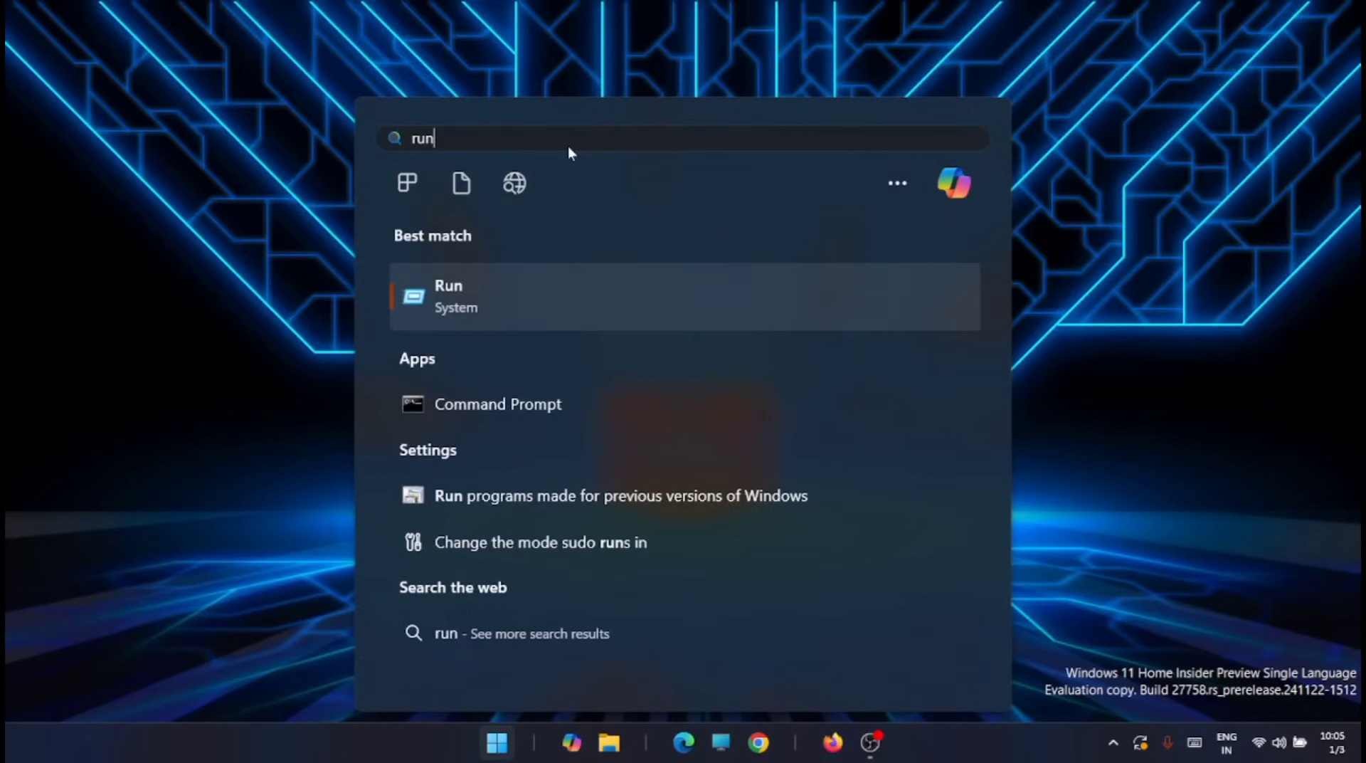
pyautogui.click(593, 290)
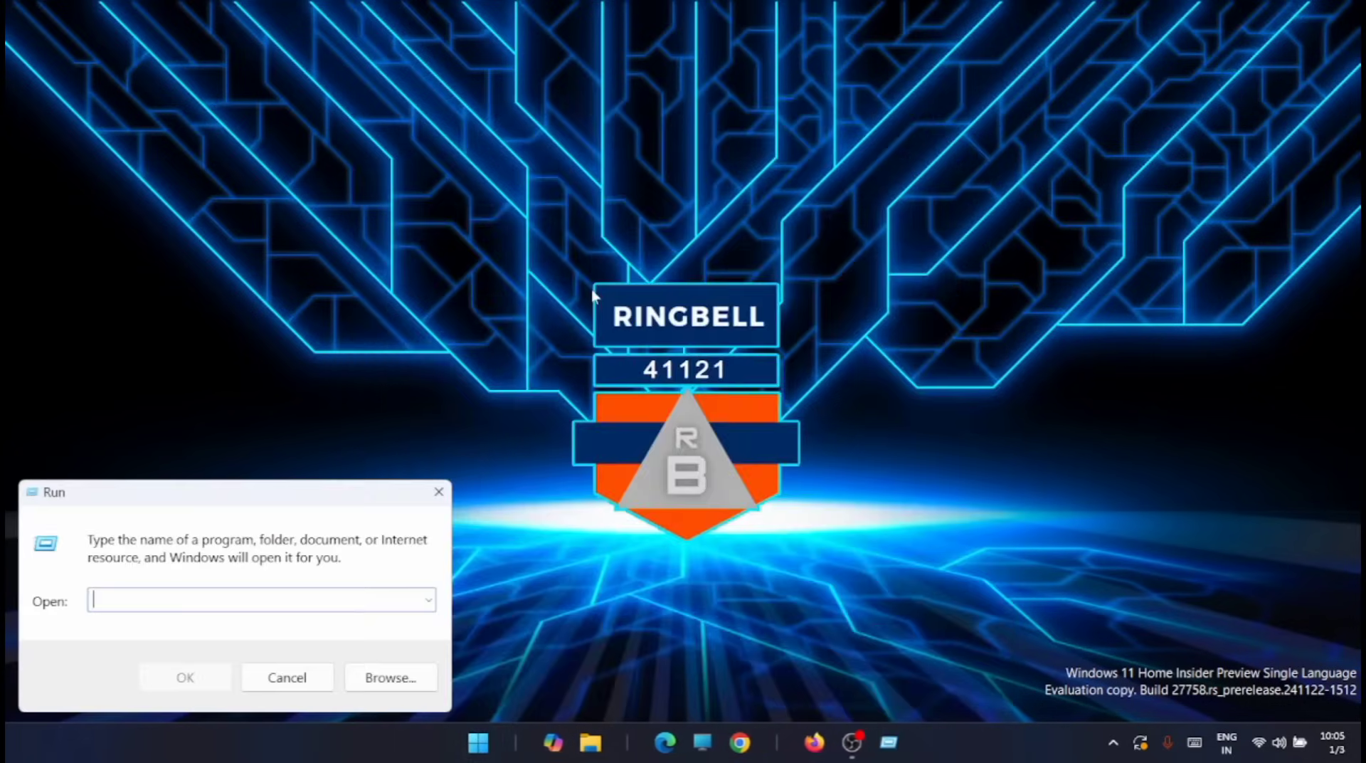
# Correct the Run entry to 'msconfig' and launch System Configuration
pyautogui.click(115, 600)
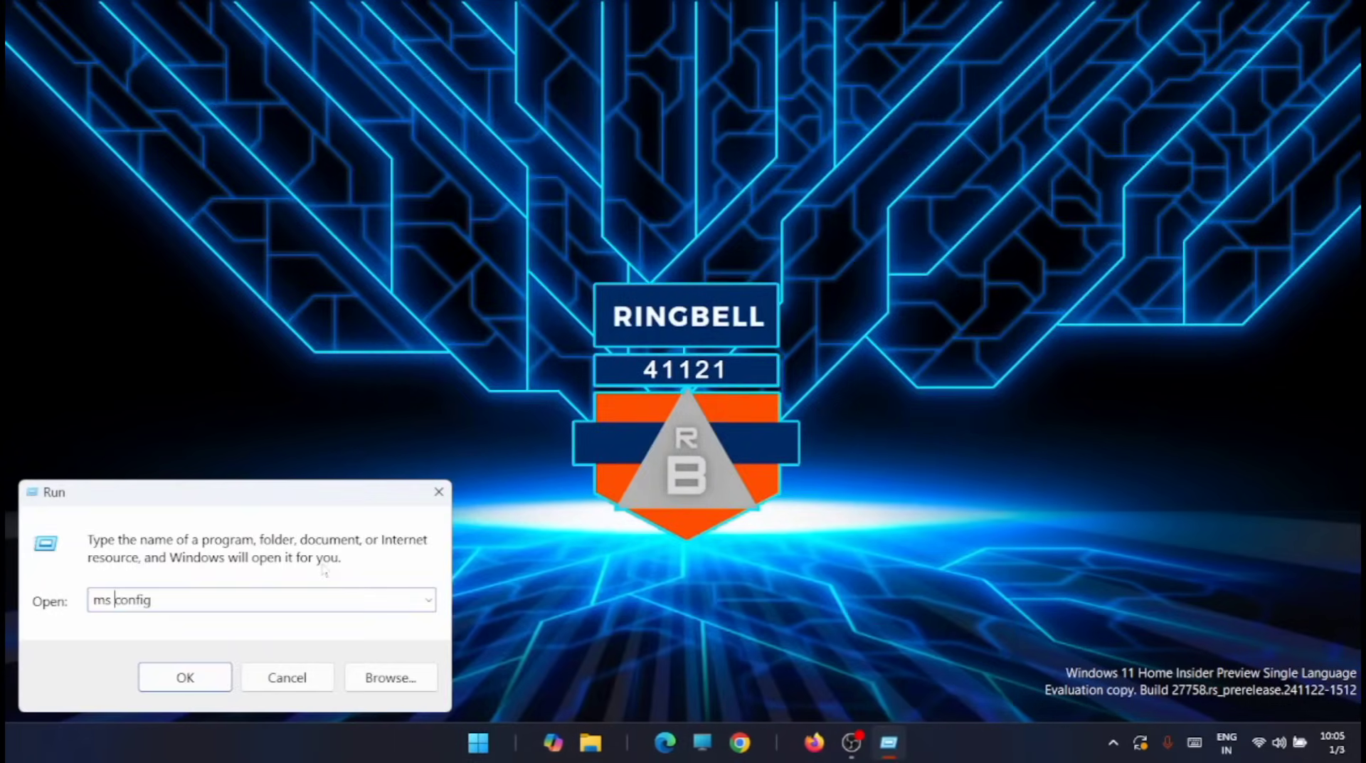
pyautogui.press('BackSpace')
pyautogui.click(178, 676)
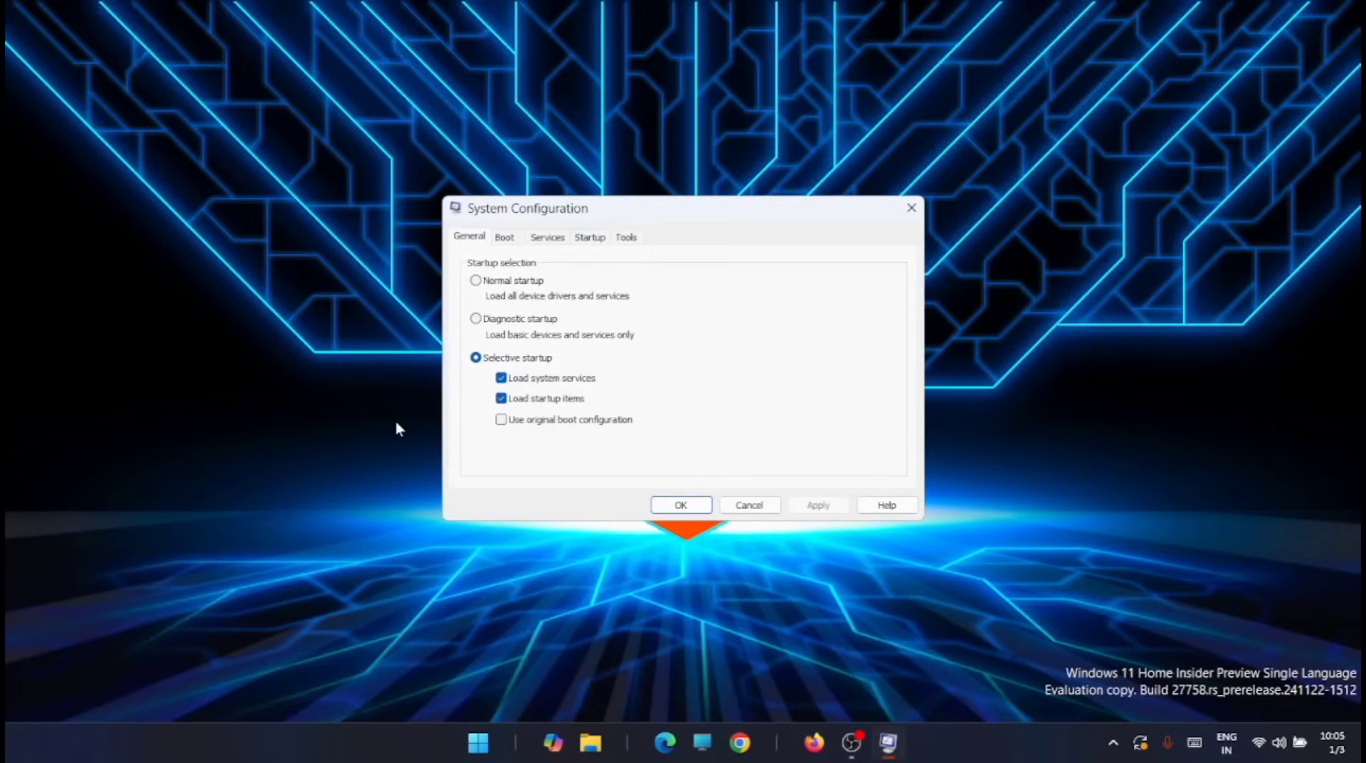
# Open Advanced options on the System Configuration Boot tab
pyautogui.click(504, 238)
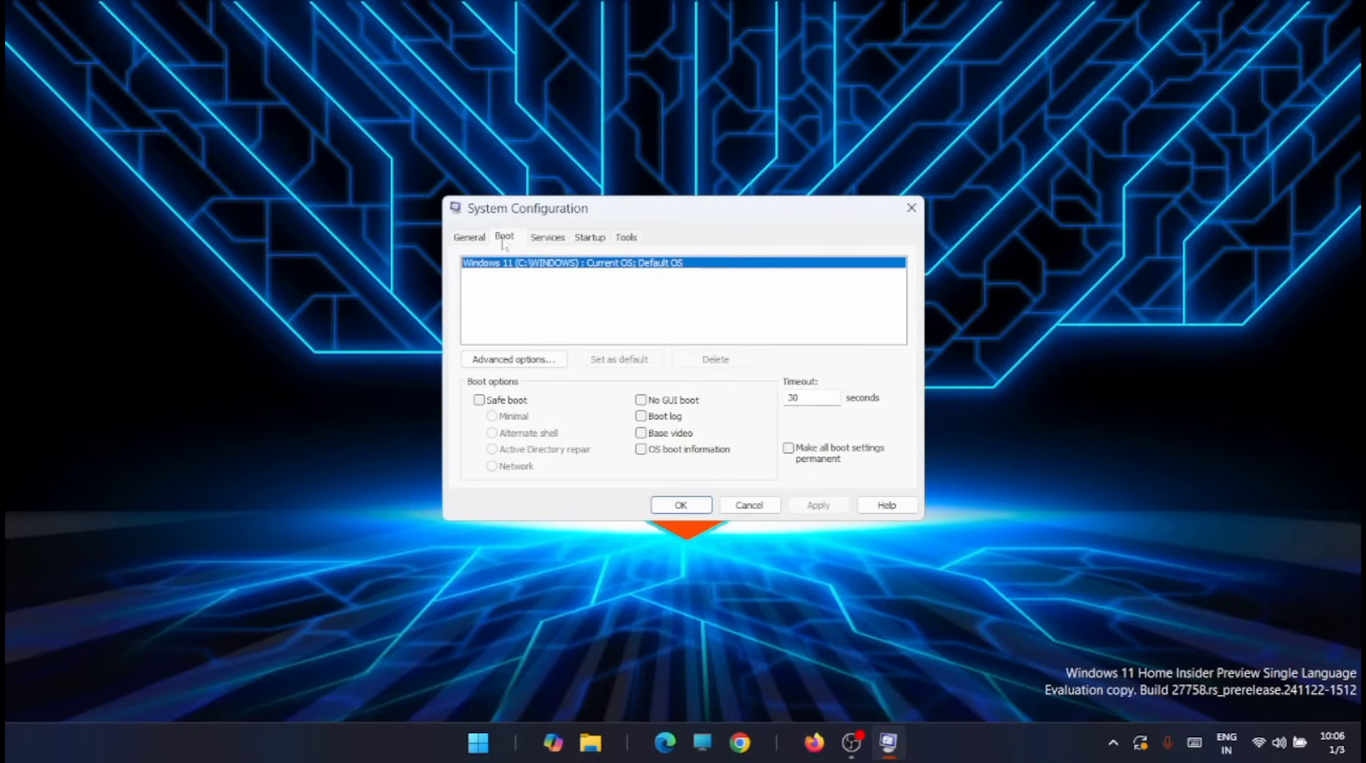
pyautogui.click(514, 362)
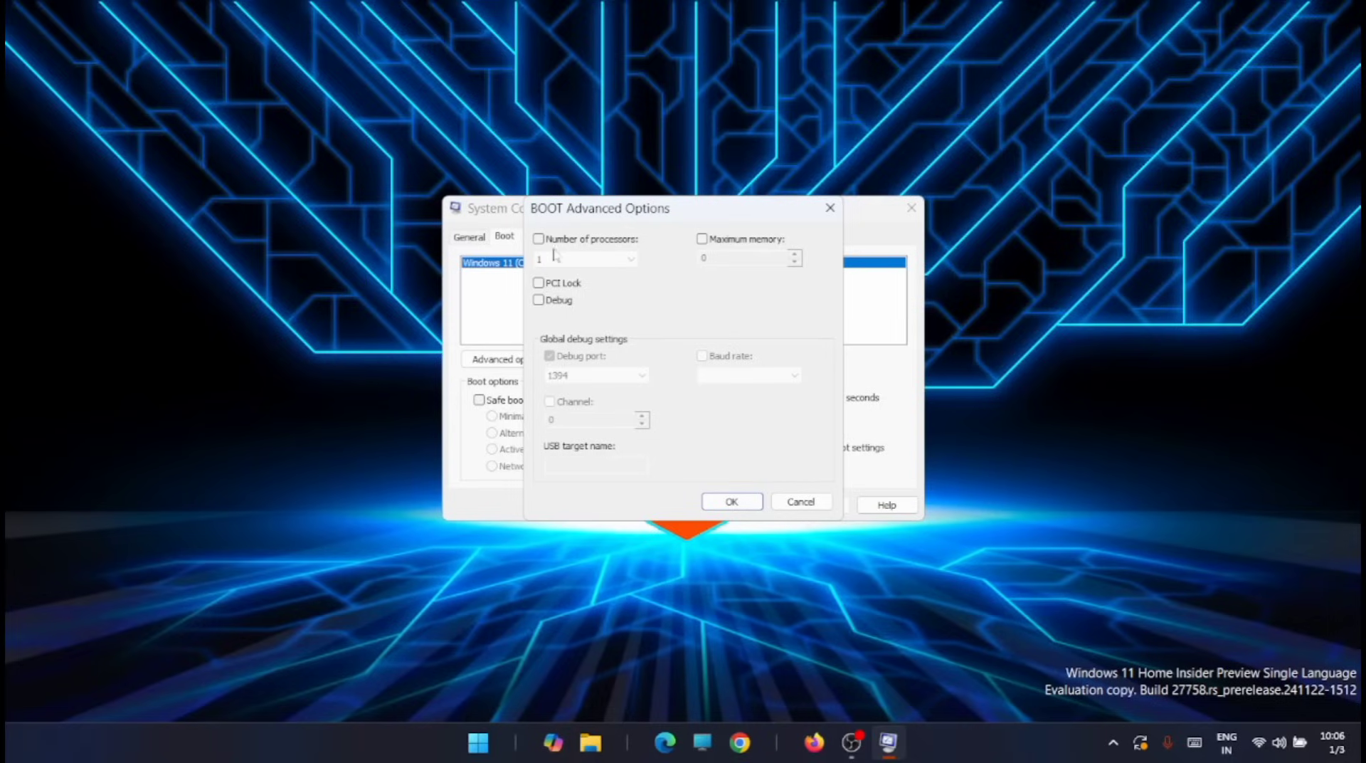
# Limit the Number of processors to 4
pyautogui.click(538, 240)
pyautogui.click(626, 263)
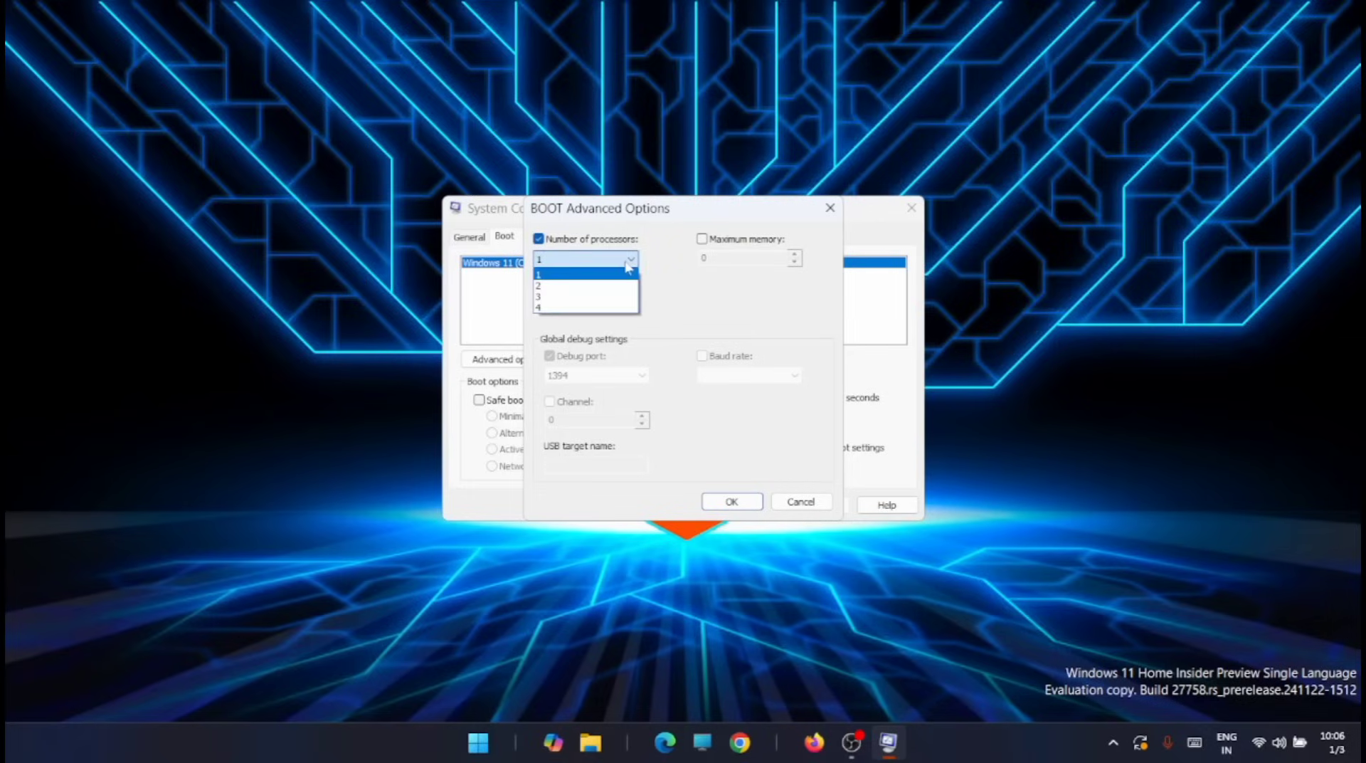
pyautogui.click(563, 274)
pyautogui.click(588, 265)
pyautogui.click(560, 308)
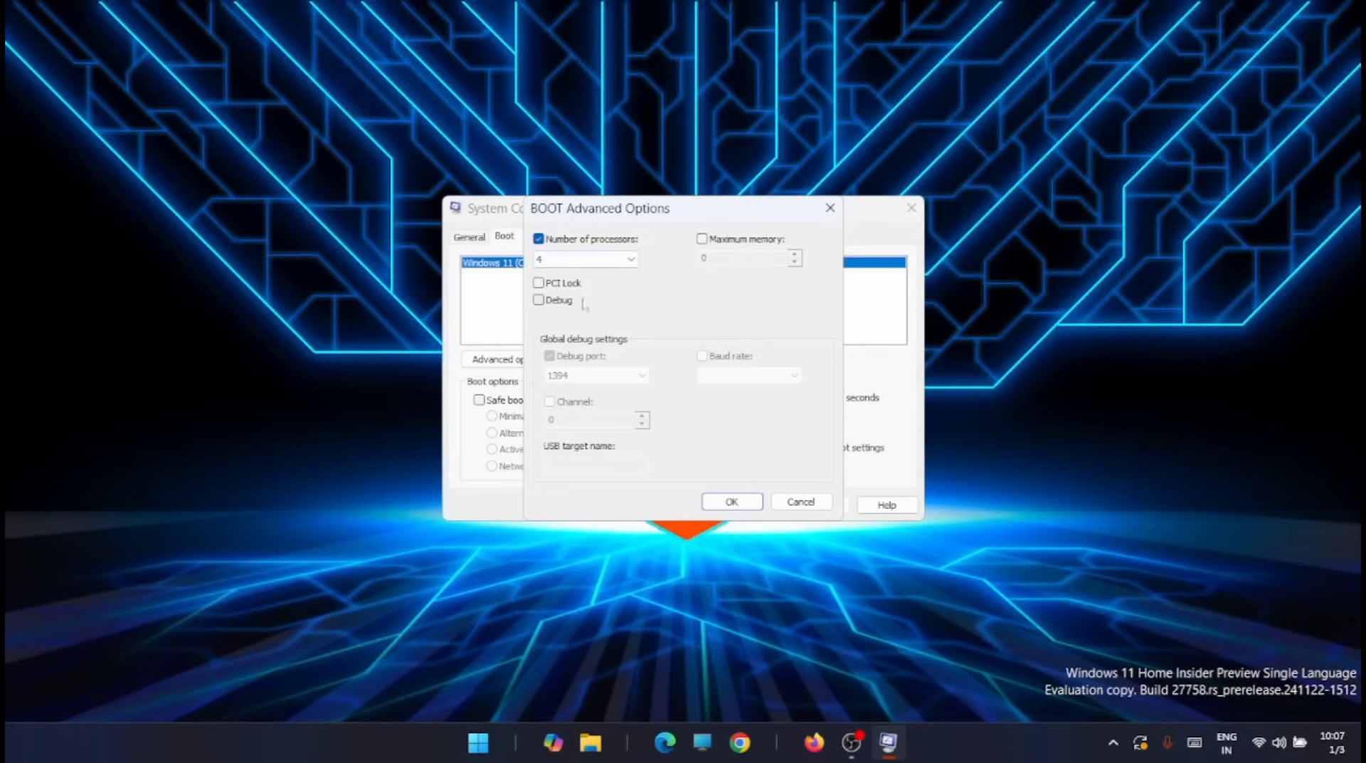
# Enable Maximum memory at 8192 MB, then confirm and apply the boot settings
pyautogui.click(702, 240)
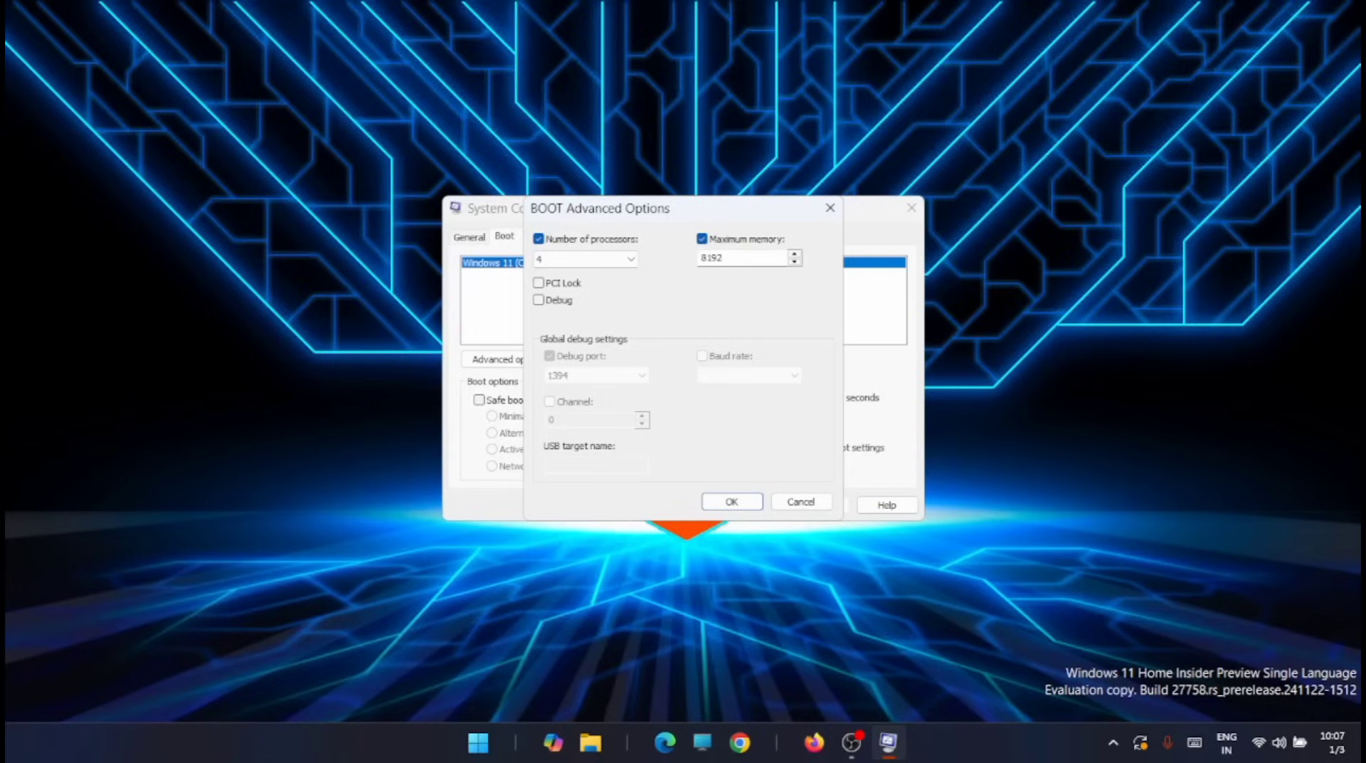
pyautogui.click(723, 258)
pyautogui.click(731, 502)
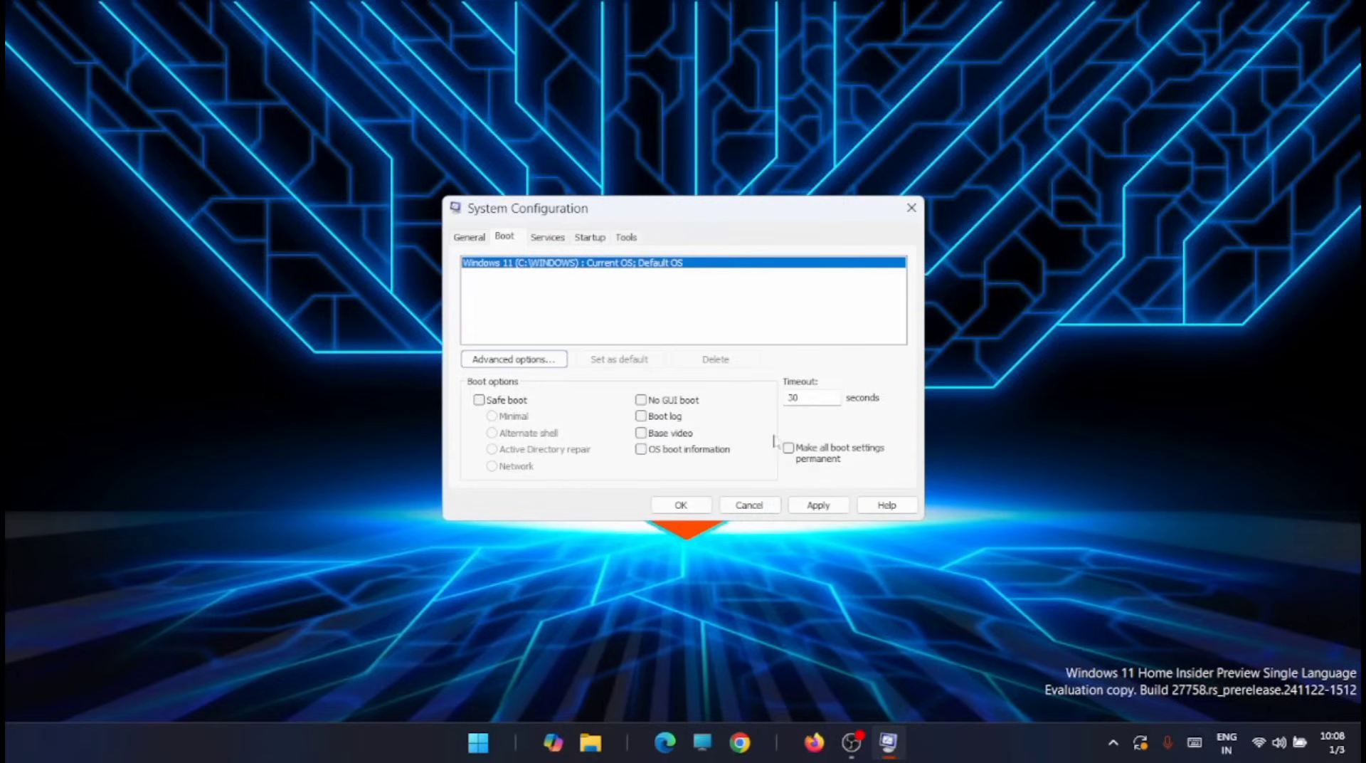
pyautogui.click(818, 505)
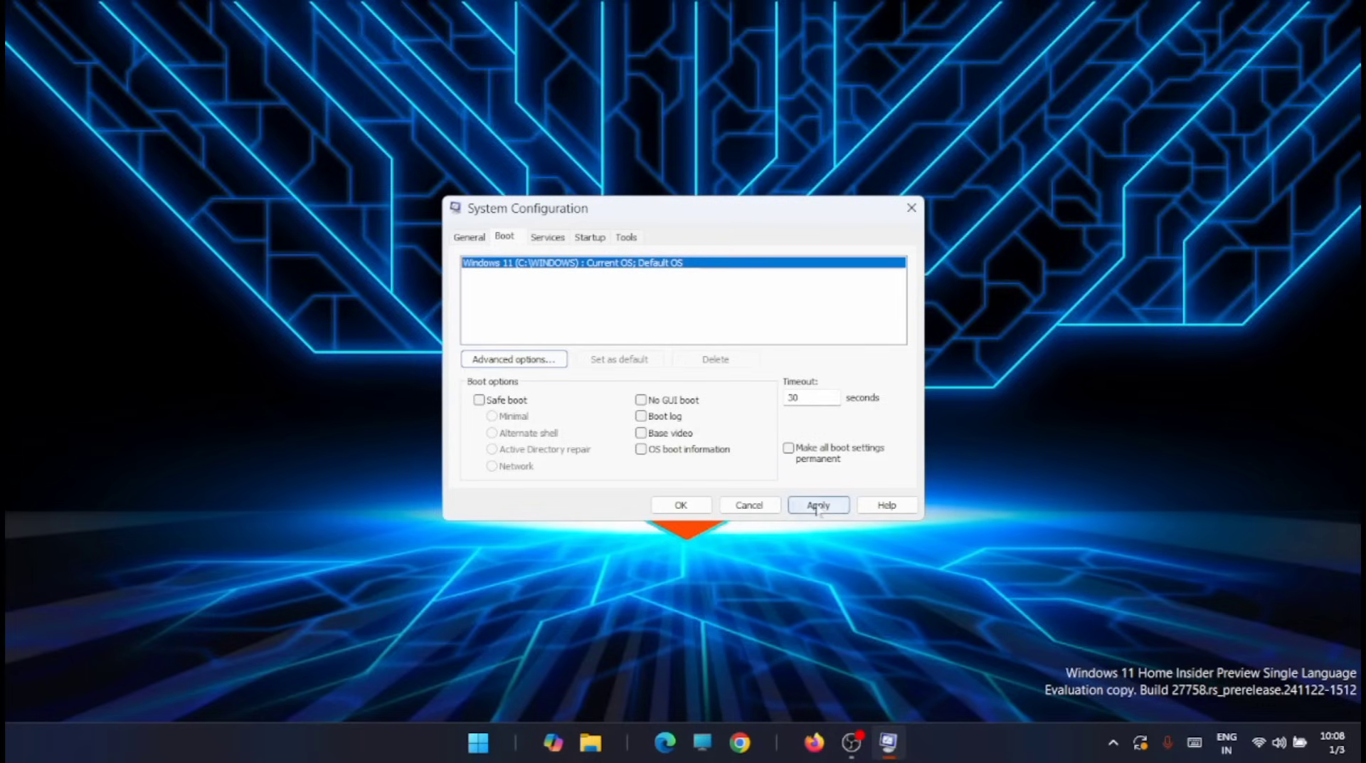
pyautogui.click(681, 505)
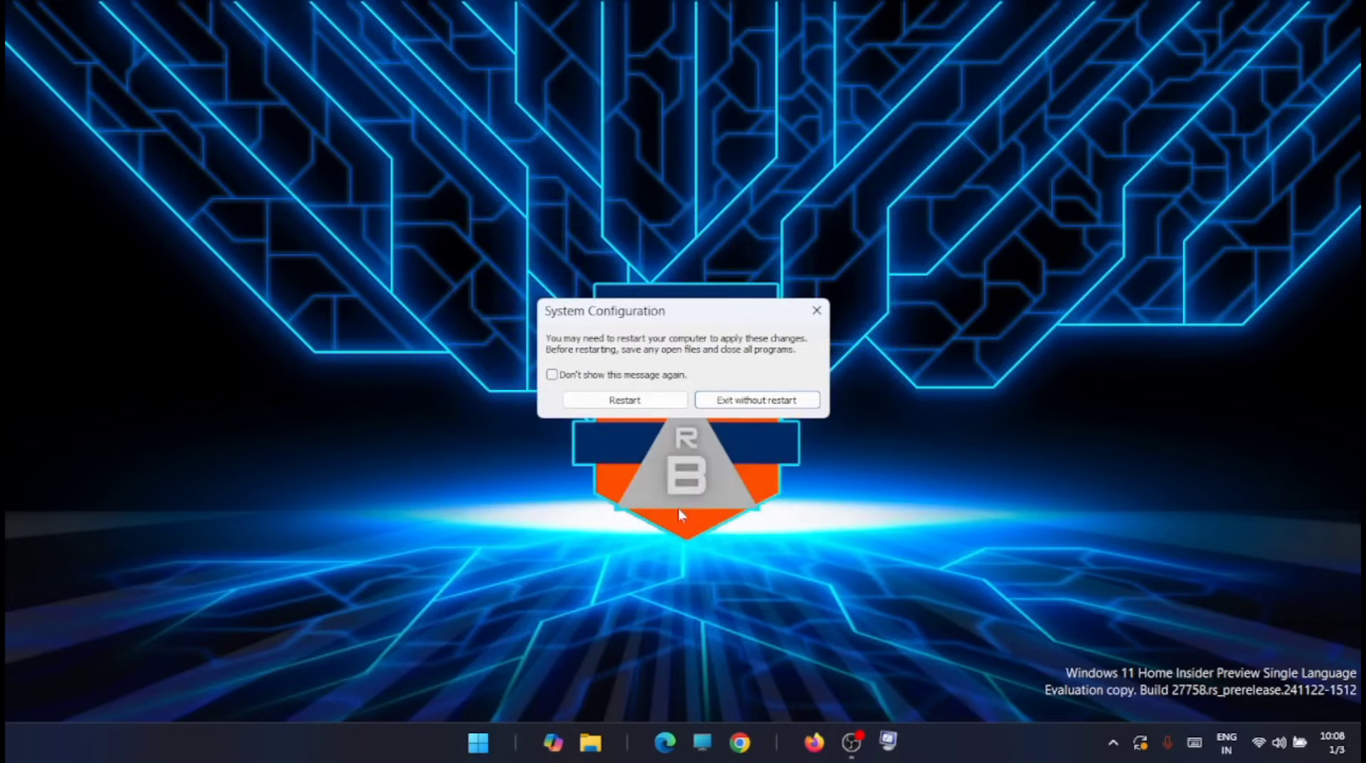